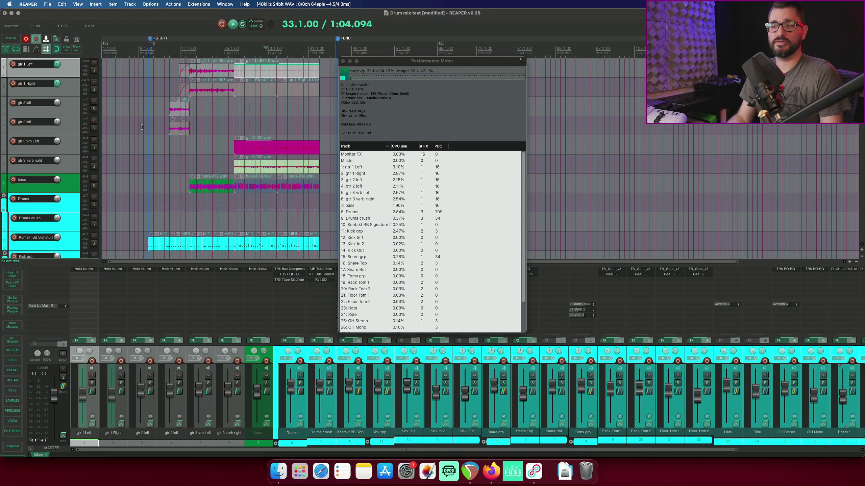
Look through the project's track list from the guitar tracks down to the drum overheads and back.
{"action": "scroll", "coordinate": [141, 127], "scroll_direction": "down", "scroll_amount": 1}
{"action": "scroll", "coordinate": [142, 127], "scroll_direction": "down", "scroll_amount": 10}
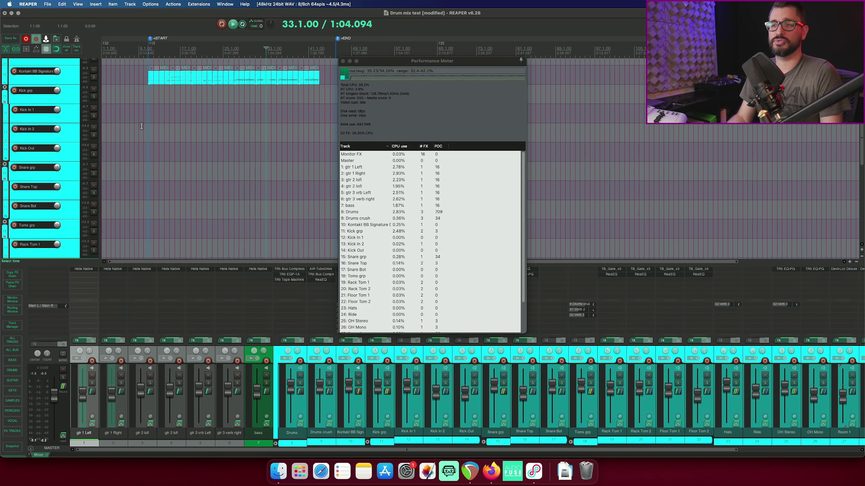
{"action": "scroll", "coordinate": [142, 126], "scroll_direction": "down", "scroll_amount": 7}
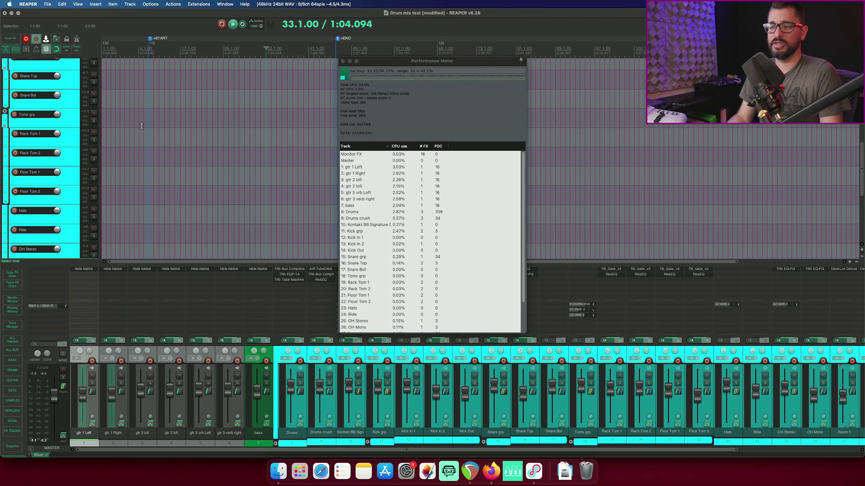
{"action": "scroll", "coordinate": [142, 126], "scroll_direction": "up", "scroll_amount": 12}
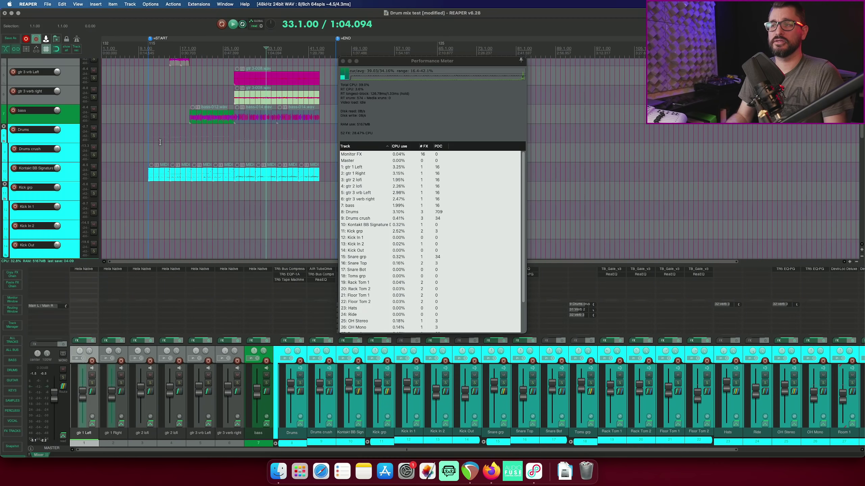
{"action": "scroll", "coordinate": [160, 142], "scroll_direction": "up", "scroll_amount": 4}
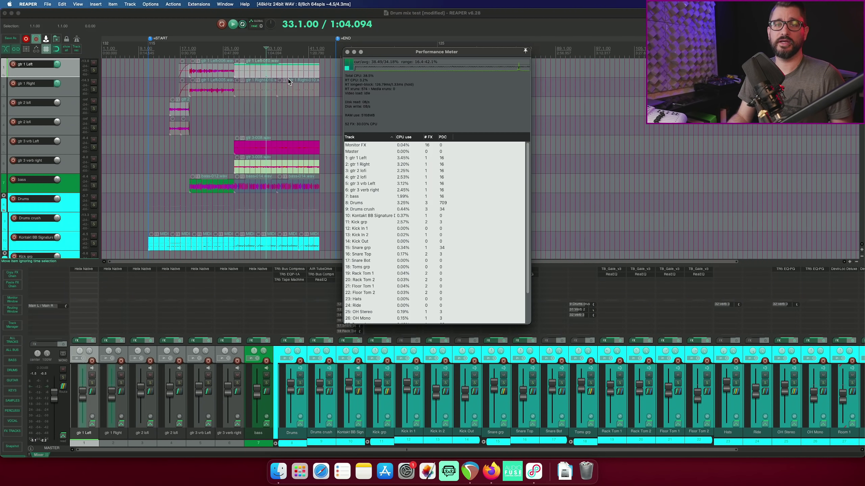
Set the audio device's requested block size to 1024 in the audio device settings.
{"action": "left_click", "coordinate": [275, 5]}
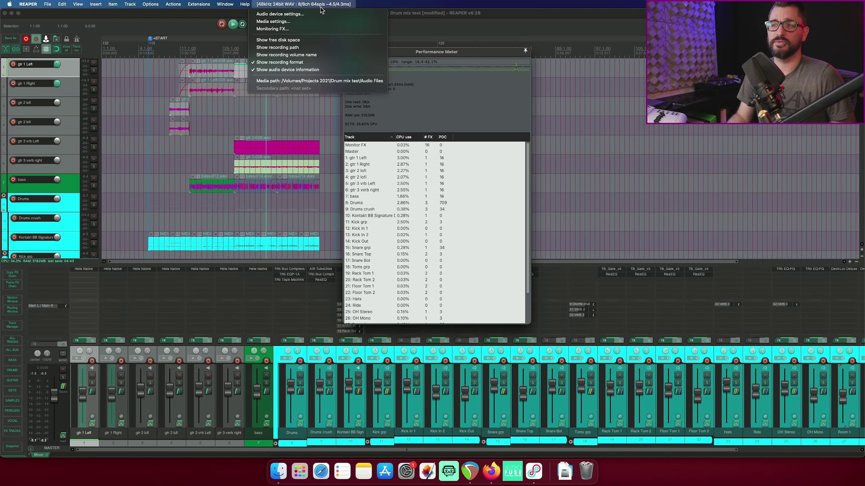
{"action": "left_click", "coordinate": [310, 16]}
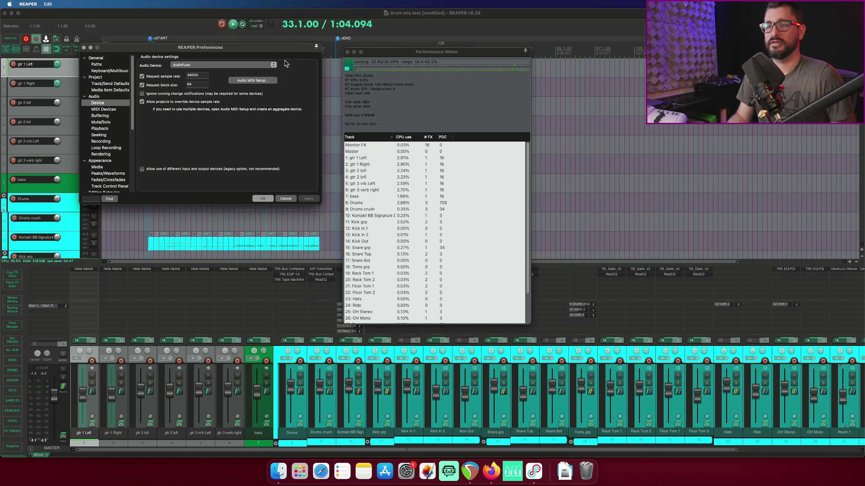
{"action": "left_click", "coordinate": [197, 86]}
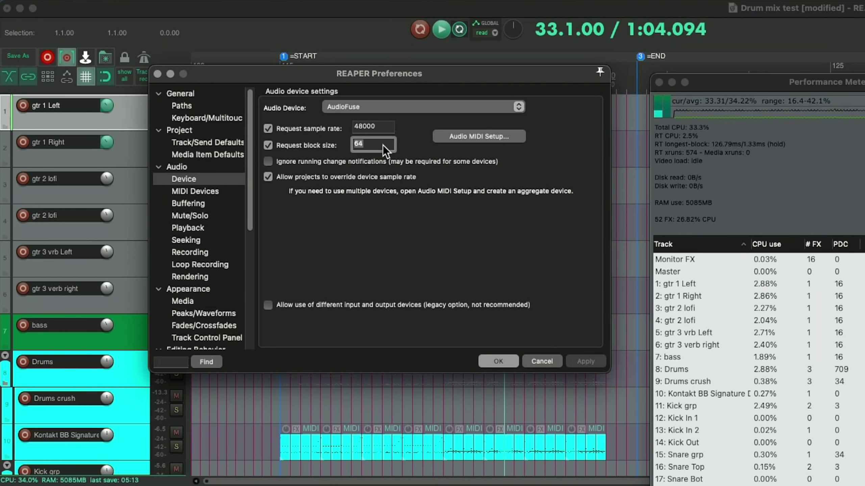
{"action": "type", "text": "102"}
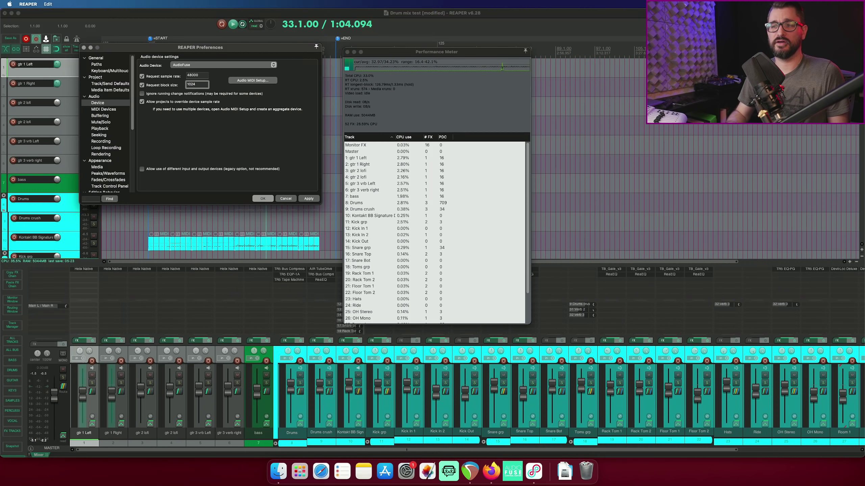
{"action": "left_click", "coordinate": [263, 199]}
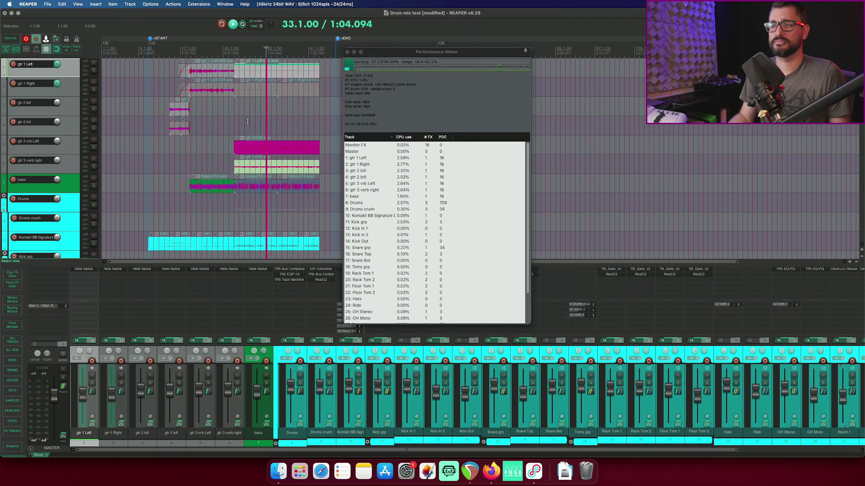
Play back the full mix from measure 33 for a few seconds and stop.
{"action": "key", "text": "space"}
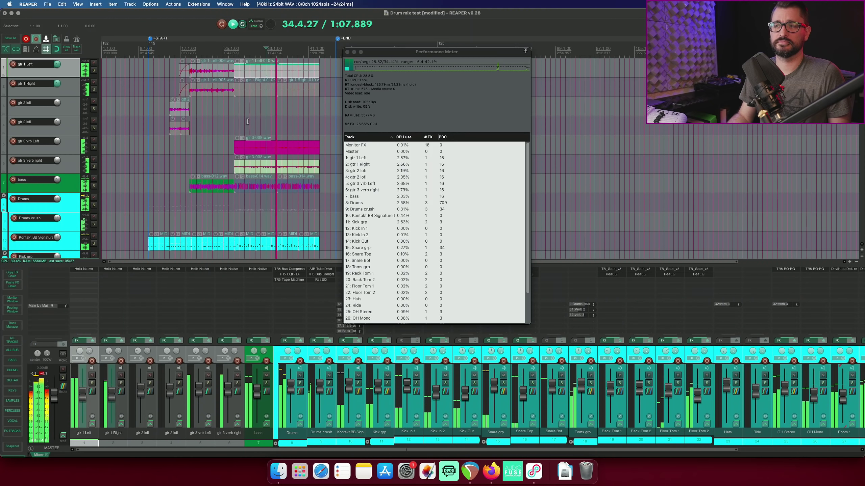
{"action": "key", "text": "space"}
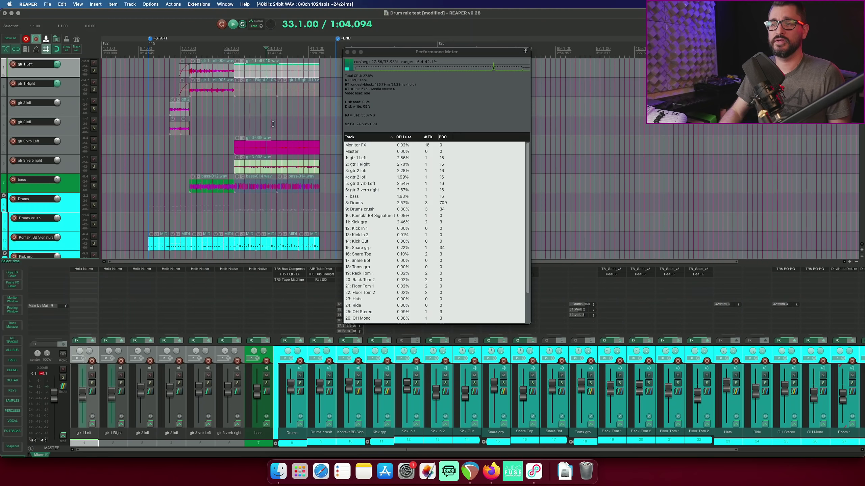
Solo the gtr 1 Left and gtr 1 Right tracks and audition them from measure 27.
{"action": "key", "text": "F6"}
{"action": "left_click", "coordinate": [233, 53]}
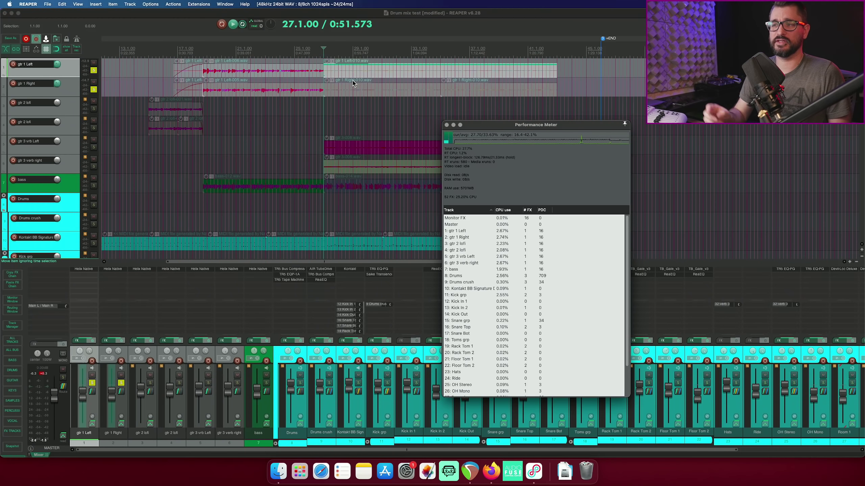
{"action": "key", "text": "space"}
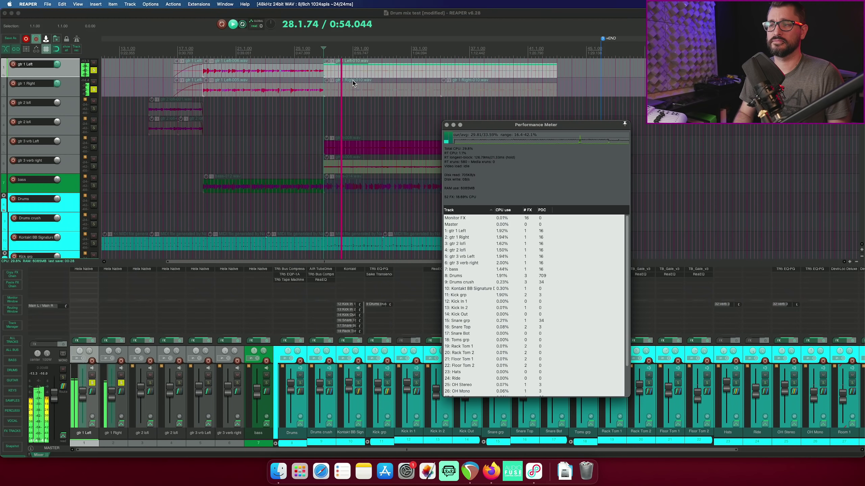
{"action": "key", "text": "space"}
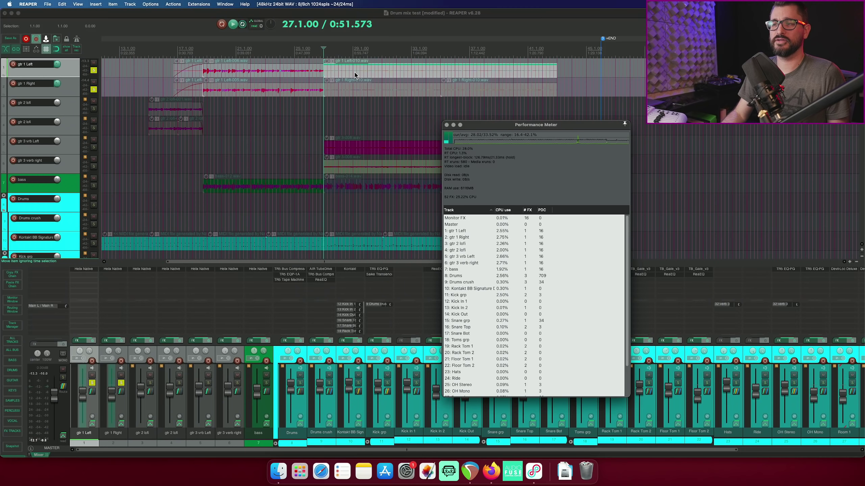
Apply the track FX as a new mono-output take to the gtr 1 Left-010 and gtr 1 Right-010 items.
{"action": "left_click", "coordinate": [357, 77]}
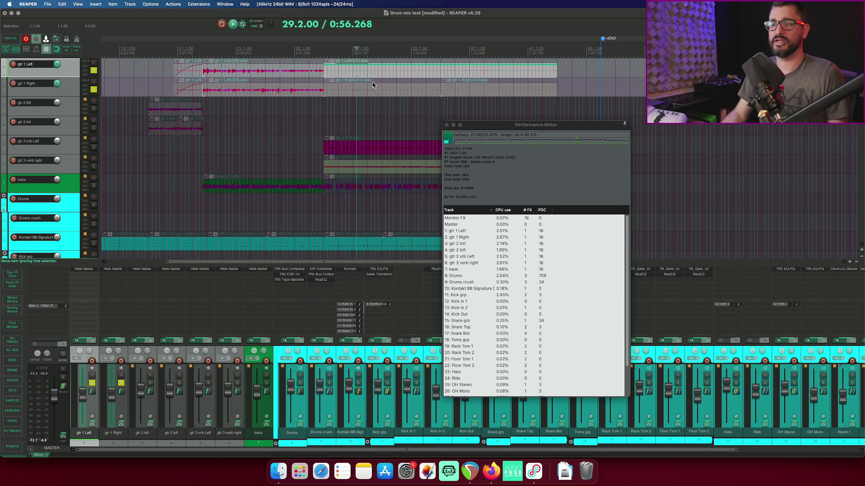
{"action": "left_click", "coordinate": [413, 94]}
{"action": "left_click", "coordinate": [410, 77], "text": "shift"}
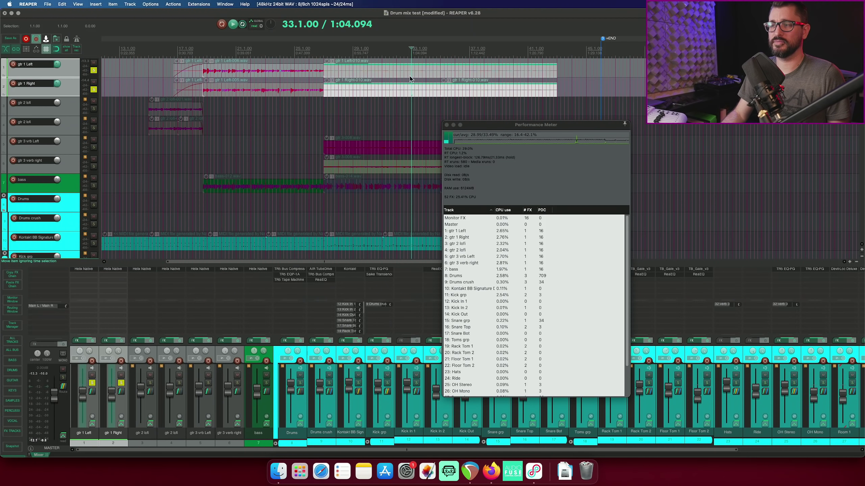
{"action": "right_click", "coordinate": [402, 77]}
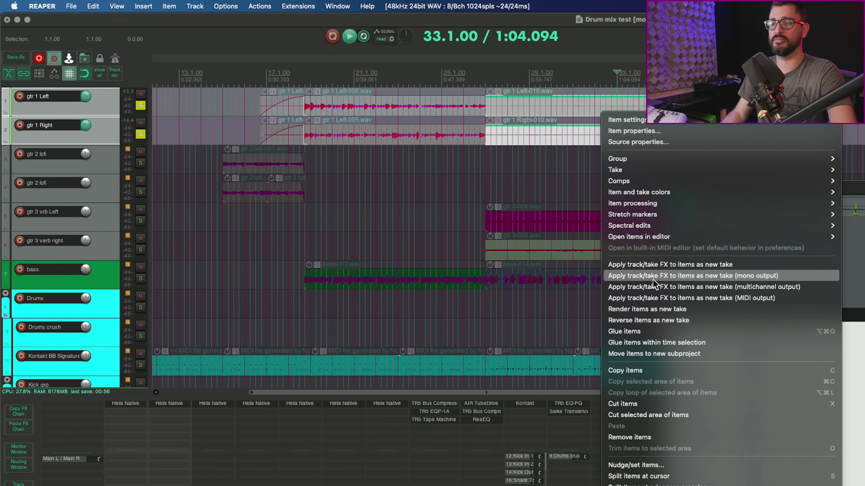
{"action": "left_click", "coordinate": [652, 280]}
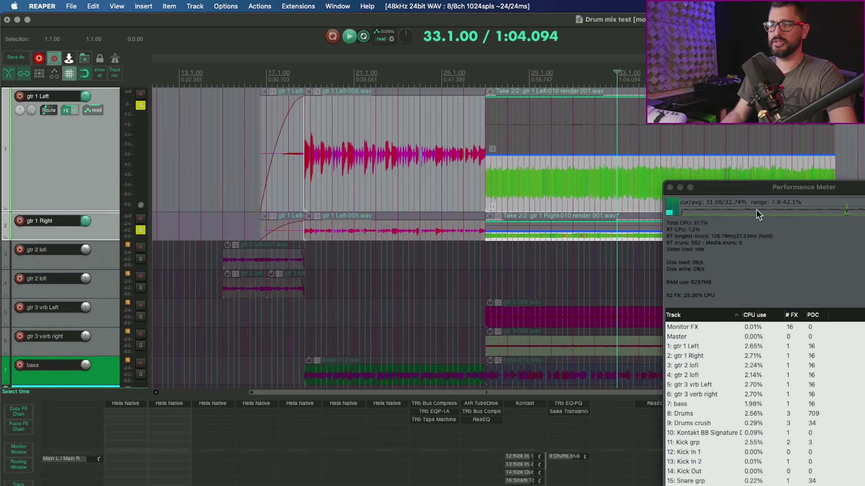
Clear the Performance Meter from the arrangement and switch the gtr 1 Left item to its original take and back to the rendered one.
{"action": "left_click", "coordinate": [670, 187]}
{"action": "left_click", "coordinate": [559, 143]}
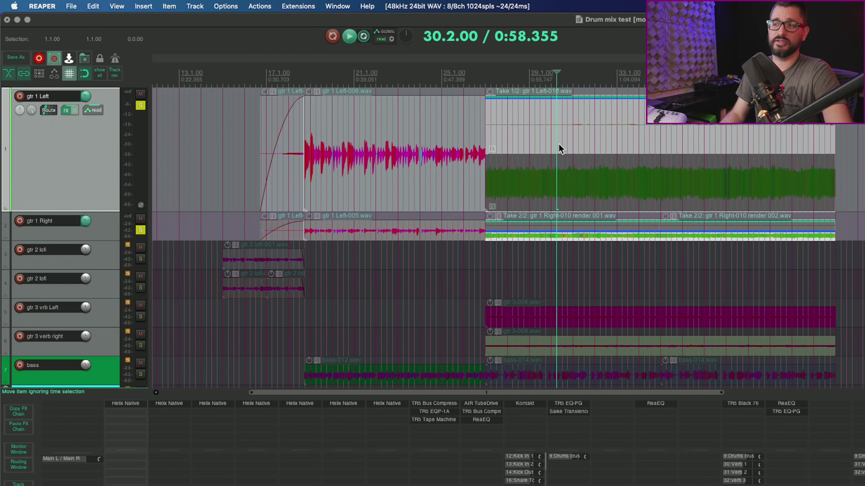
{"action": "left_click", "coordinate": [556, 186]}
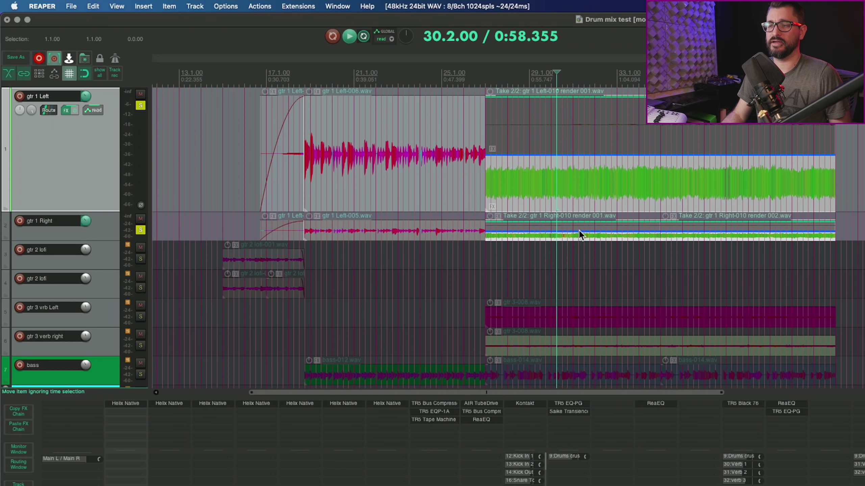
Bypass the FX on gtr 1 Left and gtr 1 Right and audition the rendered takes.
{"action": "left_click", "coordinate": [75, 110]}
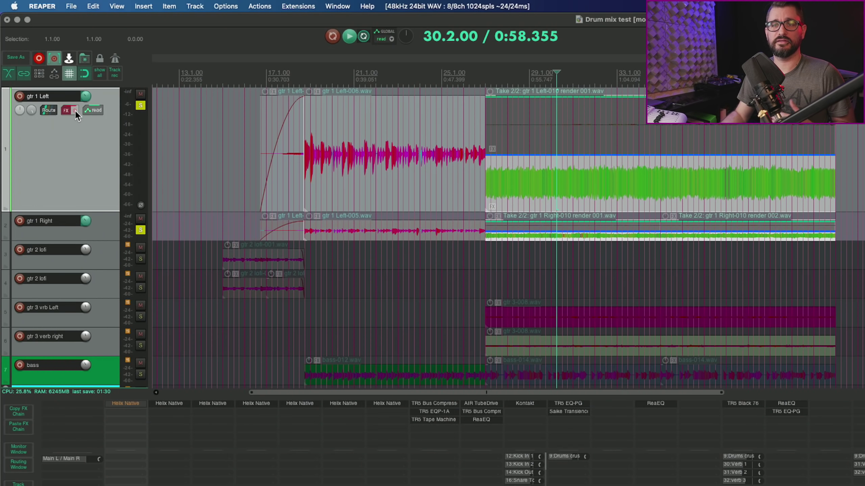
{"action": "left_click", "coordinate": [105, 238]}
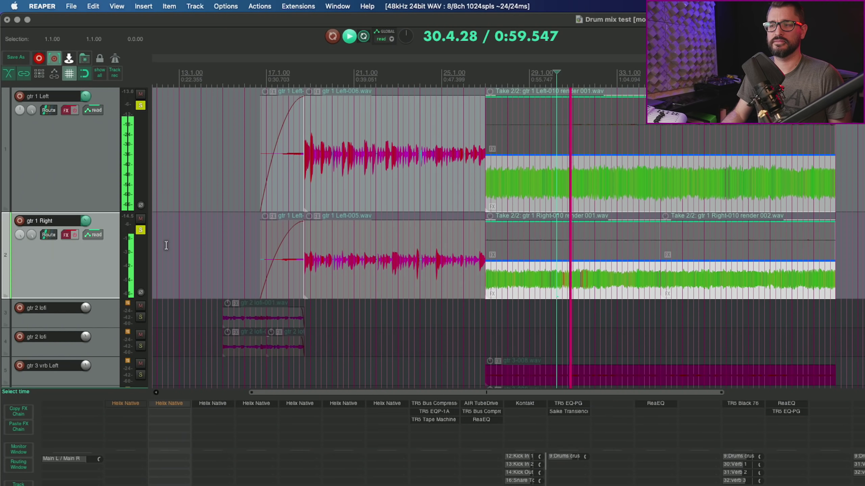
{"action": "key", "text": "space"}
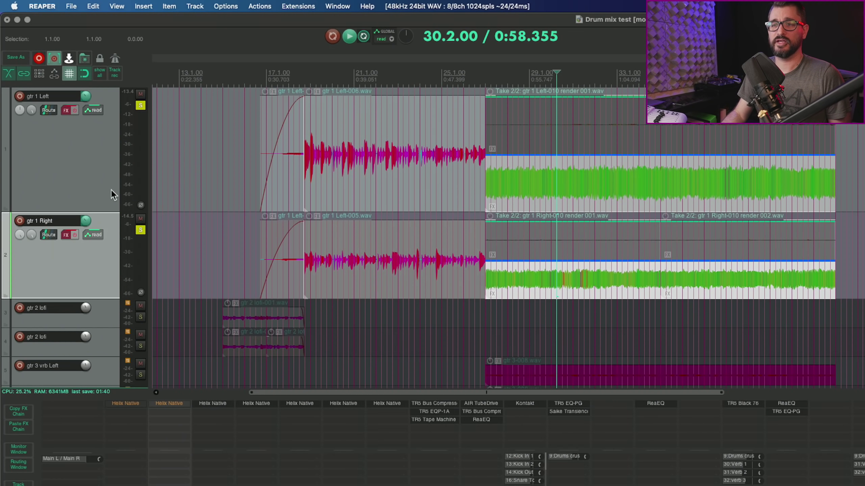
Insert two new empty tracks between gtr 1 Left and gtr 1 Right.
{"action": "left_click", "coordinate": [103, 177]}
{"action": "left_click", "coordinate": [101, 266], "text": "shift"}
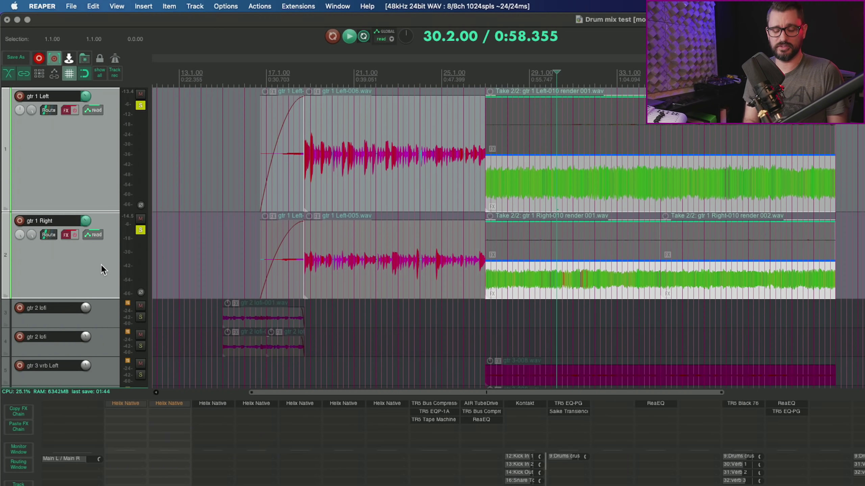
{"action": "key", "text": "super+t"}
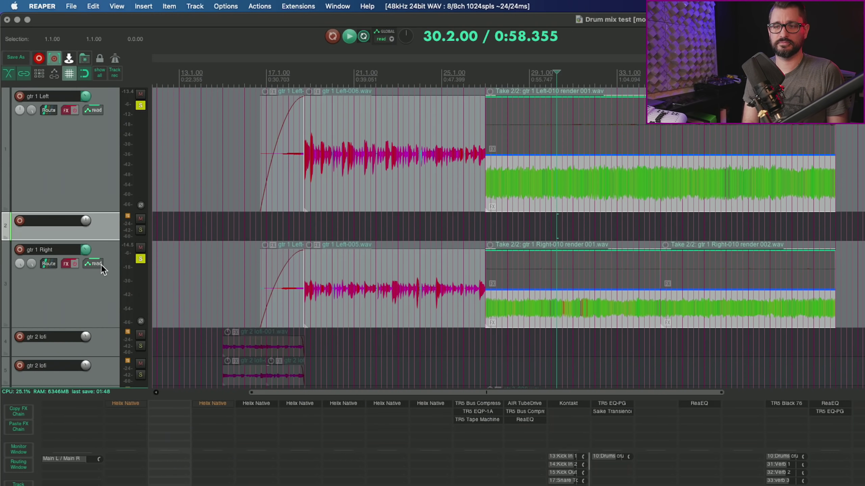
{"action": "key", "text": "super+t"}
Move the rendered gtr 1 Left item to the first new track and both rendered gtr 1 Right items to the second.
{"action": "left_click", "coordinate": [536, 201]}
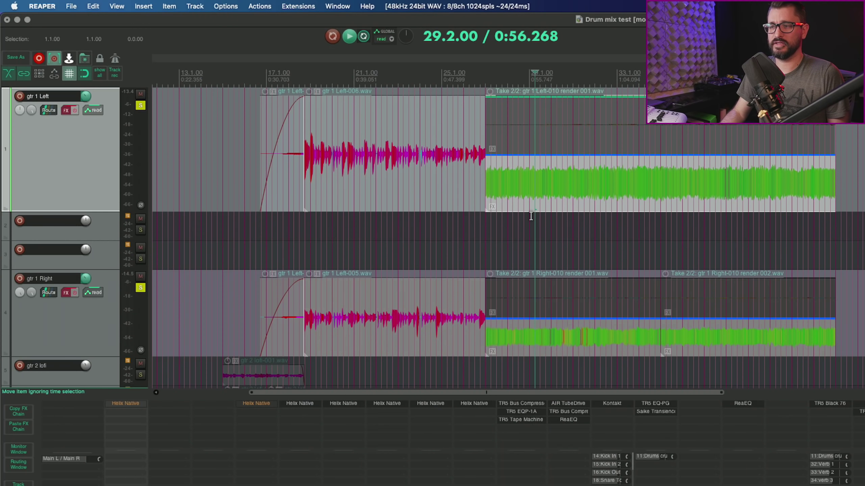
{"action": "left_click_drag", "start_coordinate": [494, 208], "coordinate": [507, 225]}
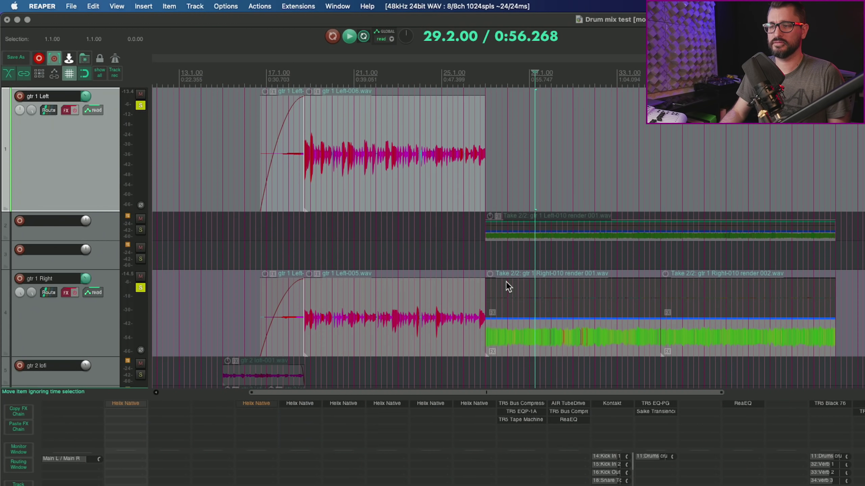
{"action": "left_click", "coordinate": [509, 345]}
{"action": "left_click", "coordinate": [728, 352], "text": "shift"}
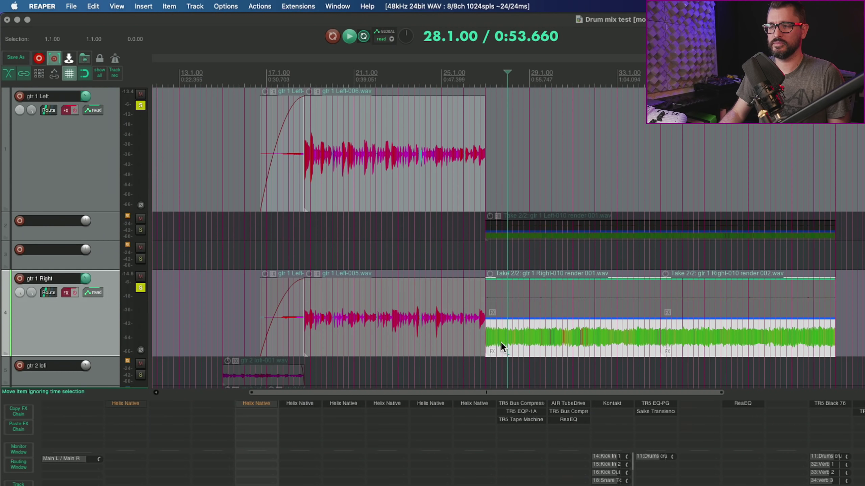
{"action": "left_click_drag", "start_coordinate": [494, 334], "coordinate": [496, 262]}
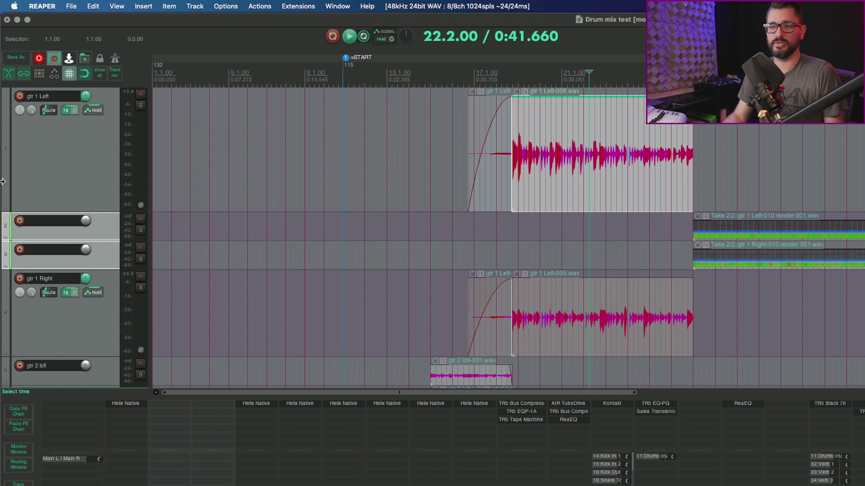
Name the two new tracks "pick scrapes L" and "Pick Scrapes R".
{"action": "double_click", "coordinate": [58, 221]}
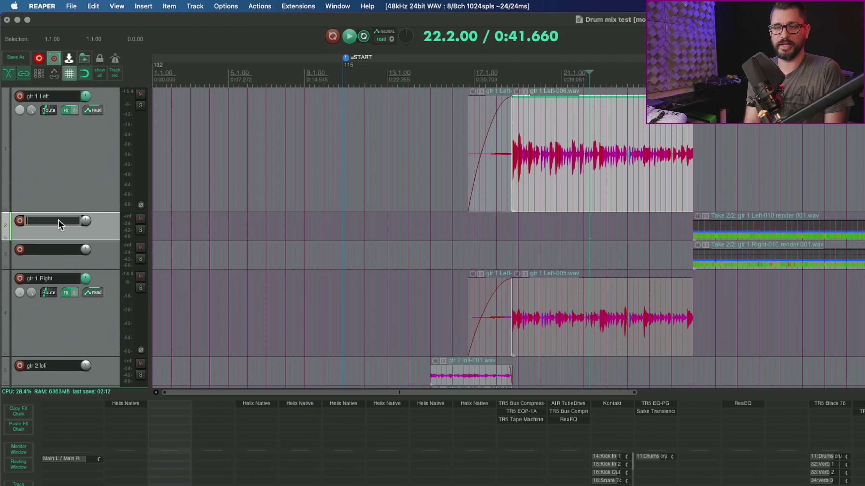
{"action": "type", "text": "pick scrapes L"}
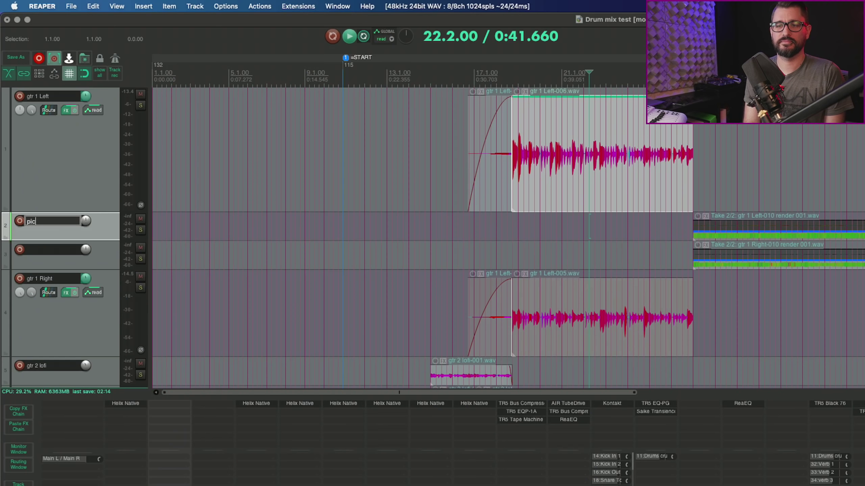
{"action": "key", "text": "Tab"}
{"action": "type", "text": "Pikc"}
{"action": "key", "text": "BackSpace"}
{"action": "key", "text": "BackSpace"}
{"action": "type", "text": "ck Scrapes R"}
{"action": "key", "text": "Return"}
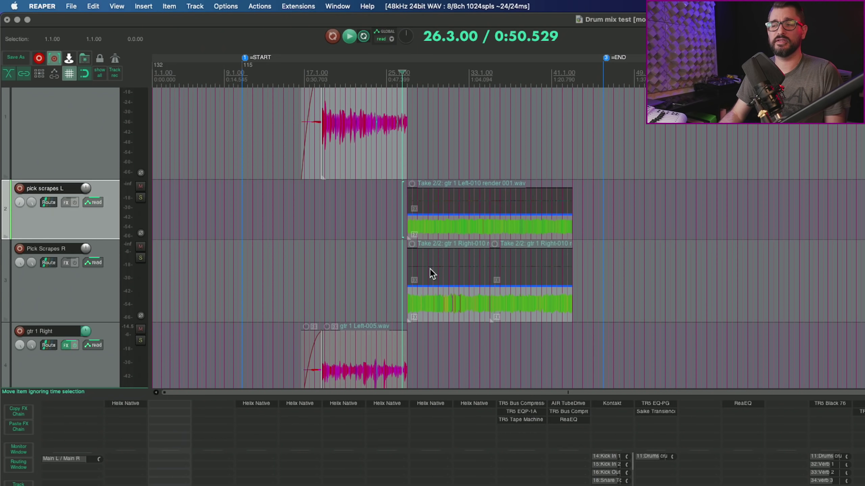
Bring the Performance Meter back beside the arrangement and check the CPU use of the pick scrapes L track.
{"action": "left_click_drag", "start_coordinate": [863, 282], "coordinate": [710, 139]}
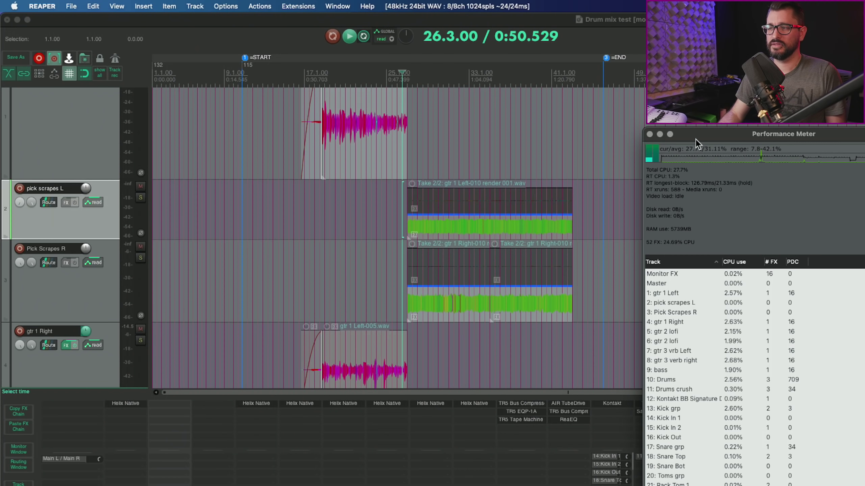
{"action": "left_click_drag", "start_coordinate": [697, 134], "coordinate": [659, 102]}
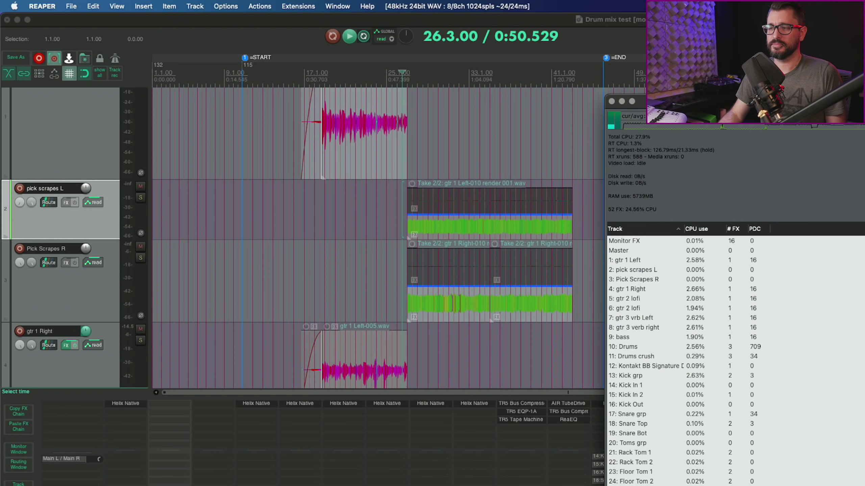
{"action": "left_click", "coordinate": [688, 270]}
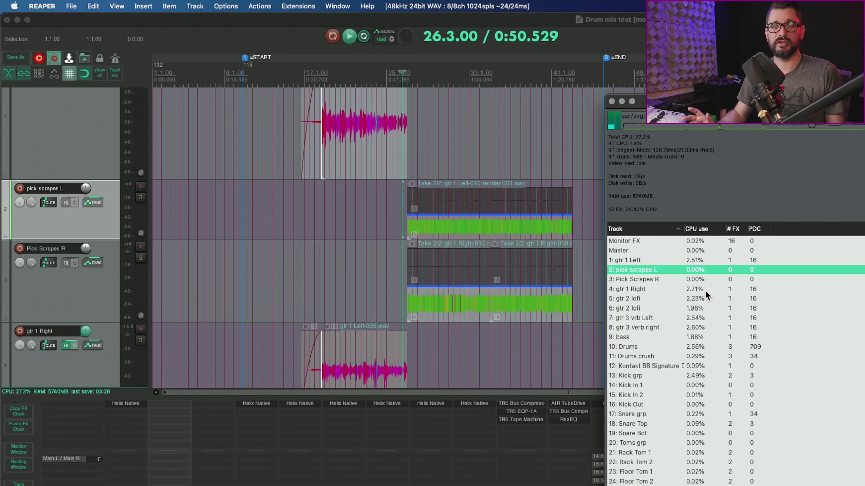
Move the gtr 1 Right track directly below gtr 1 Left, ahead of the two pick scrapes tracks.
{"action": "left_click_drag", "start_coordinate": [648, 99], "coordinate": [743, 115]}
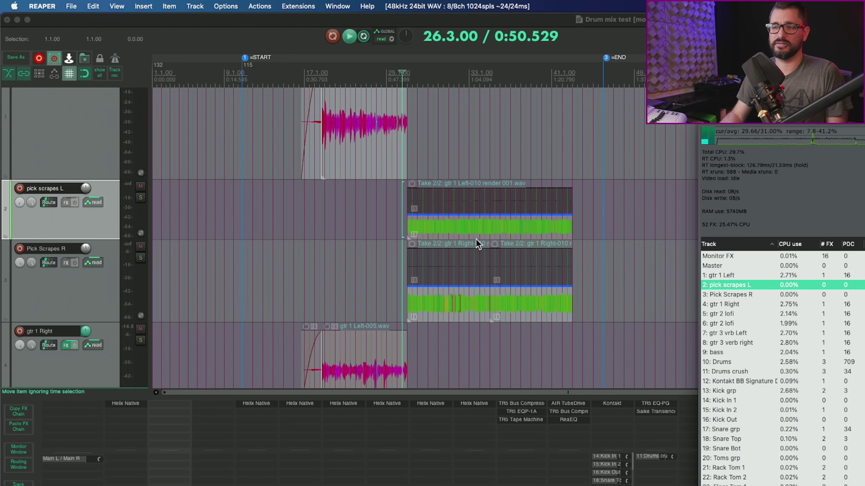
{"action": "scroll", "coordinate": [466, 252], "scroll_direction": "up", "scroll_amount": 2}
{"action": "left_click", "coordinate": [47, 144]}
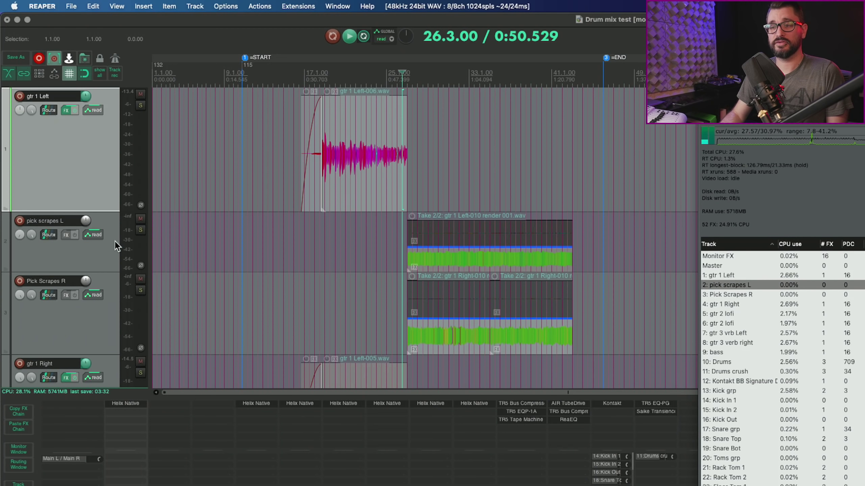
{"action": "left_click_drag", "start_coordinate": [107, 363], "coordinate": [112, 225]}
Audition gtr 1 Left and gtr 1 Right in solo from measure 21, then stop playback and unsolo them.
{"action": "left_click", "coordinate": [74, 145]}
{"action": "left_click", "coordinate": [85, 261], "text": "shift"}
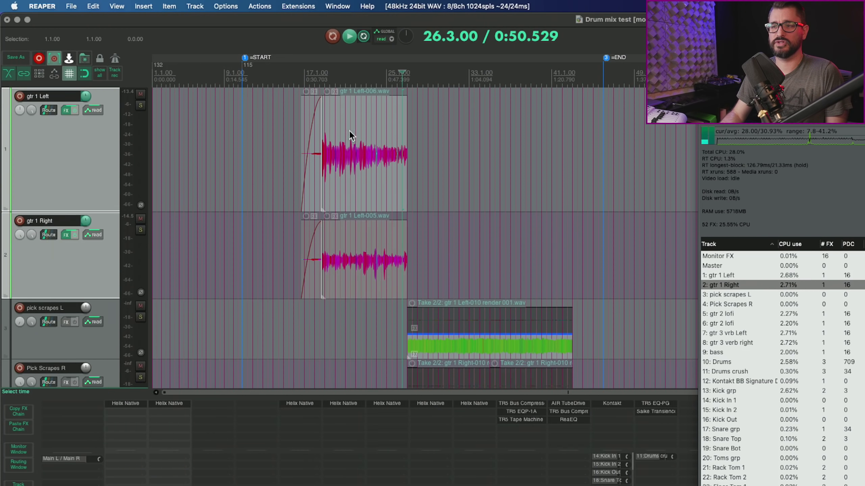
{"action": "left_click", "coordinate": [348, 78]}
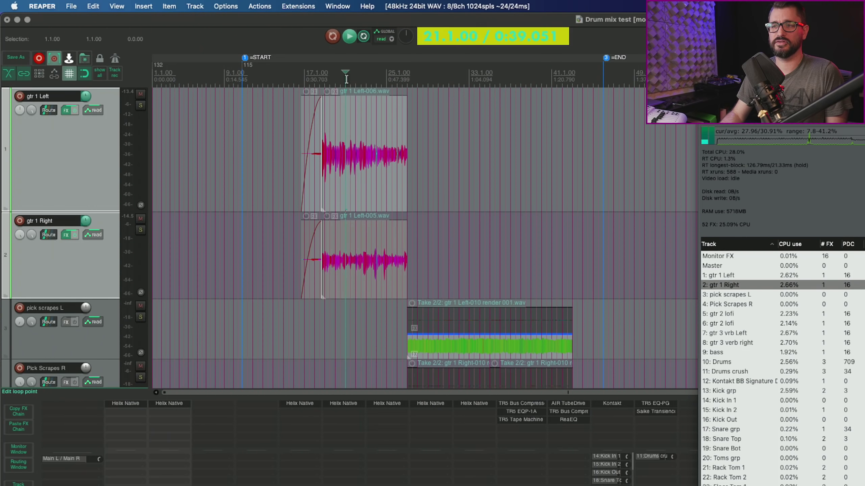
{"action": "left_click", "coordinate": [140, 105]}
{"action": "key", "text": "space"}
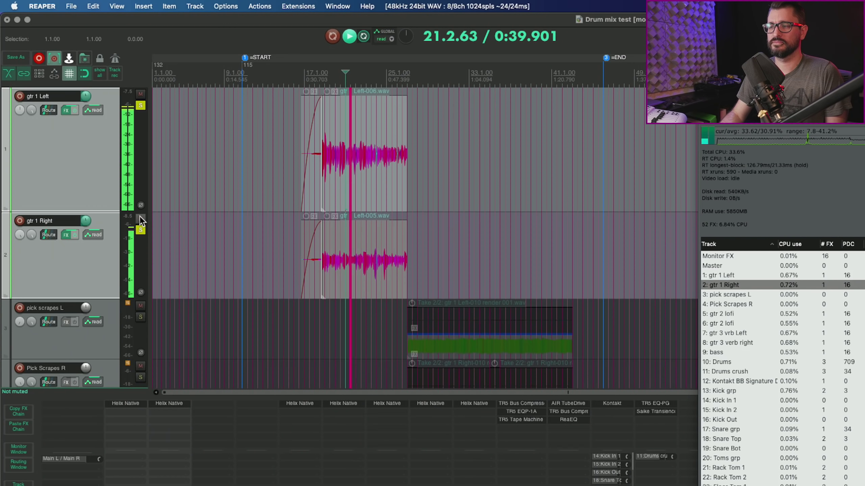
{"action": "key", "text": "space"}
{"action": "left_click", "coordinate": [140, 230]}
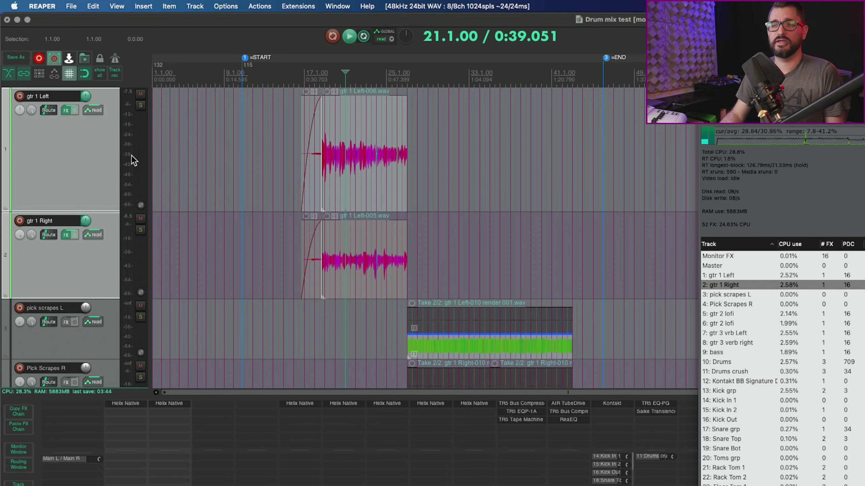
Freeze the gtr 1 Left and gtr 1 Right tracks to mono.
{"action": "right_click", "coordinate": [83, 147]}
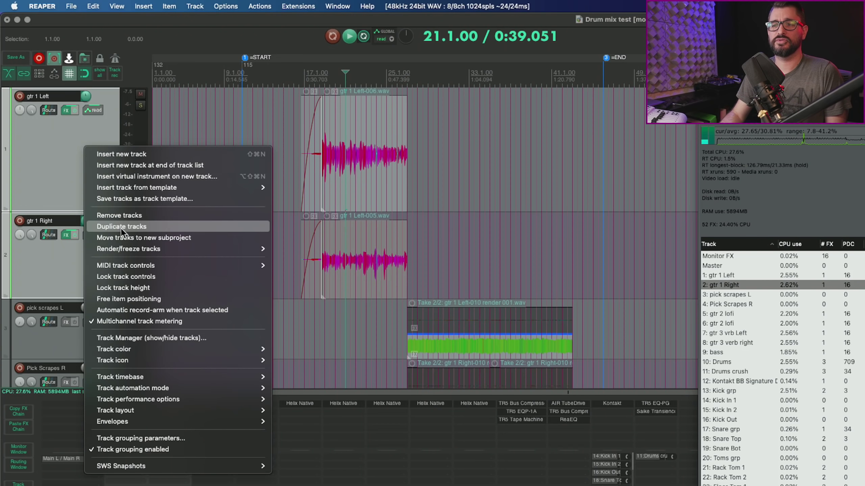
{"action": "mouse_move", "coordinate": [131, 249]}
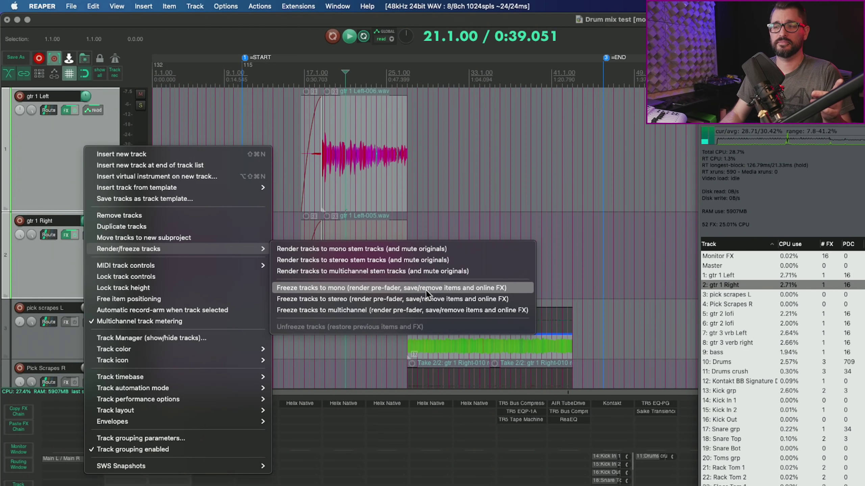
{"action": "left_click", "coordinate": [425, 290]}
{"action": "left_click_drag", "start_coordinate": [598, 380], "coordinate": [431, 129]}
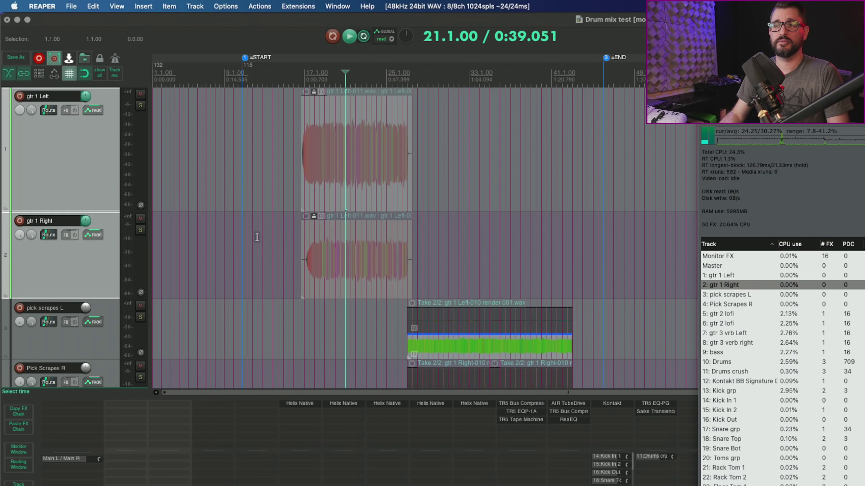
Check the volume envelope of the frozen gtr 1 Left track, hide it again, and audition the frozen guitars.
{"action": "left_click", "coordinate": [107, 180]}
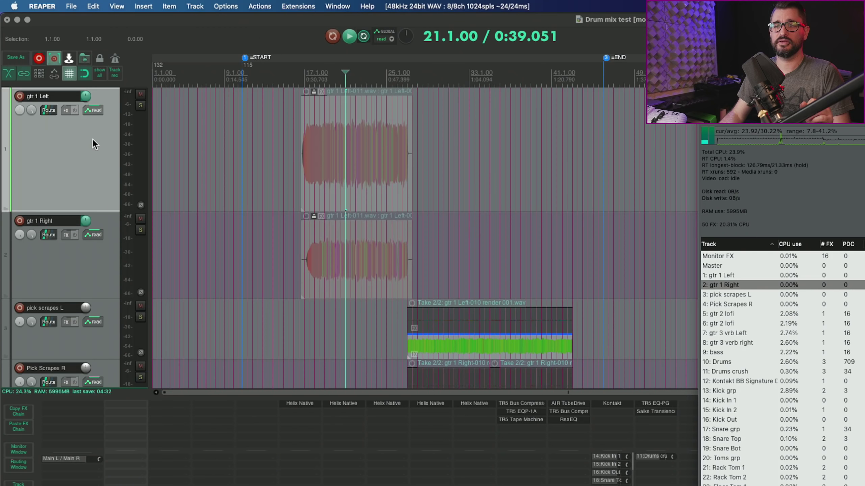
{"action": "key", "text": "v"}
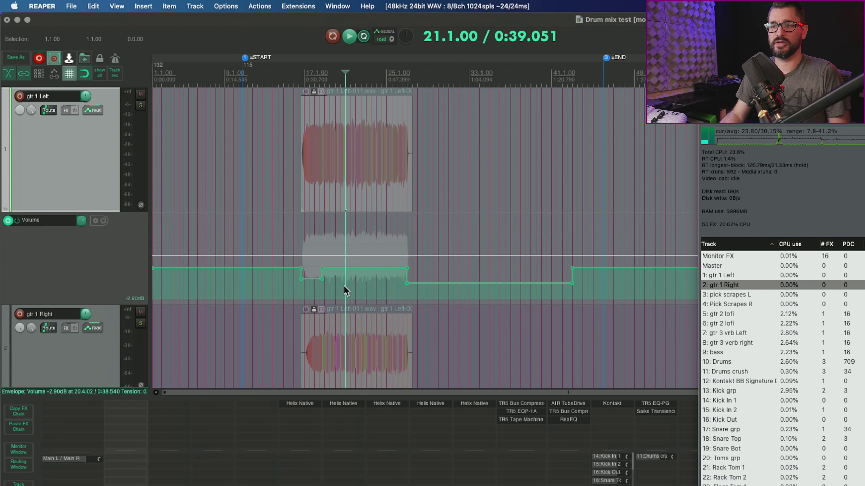
{"action": "key", "text": "v"}
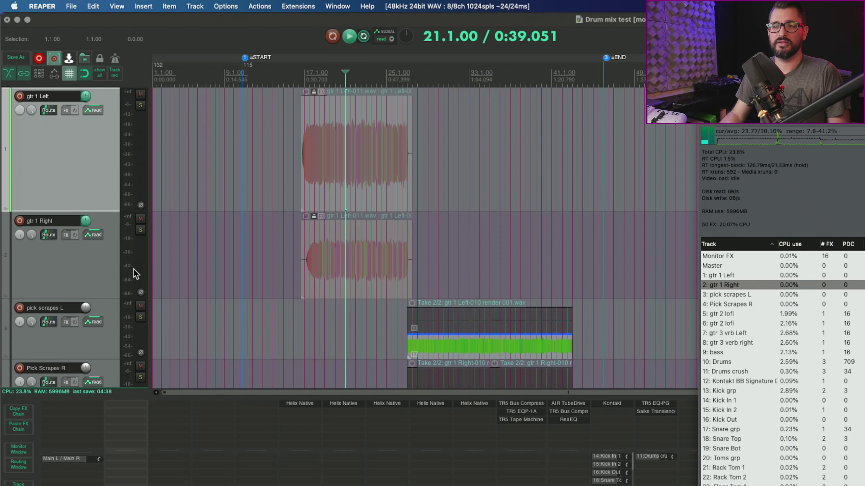
{"action": "left_click", "coordinate": [106, 271]}
{"action": "left_click", "coordinate": [69, 158]}
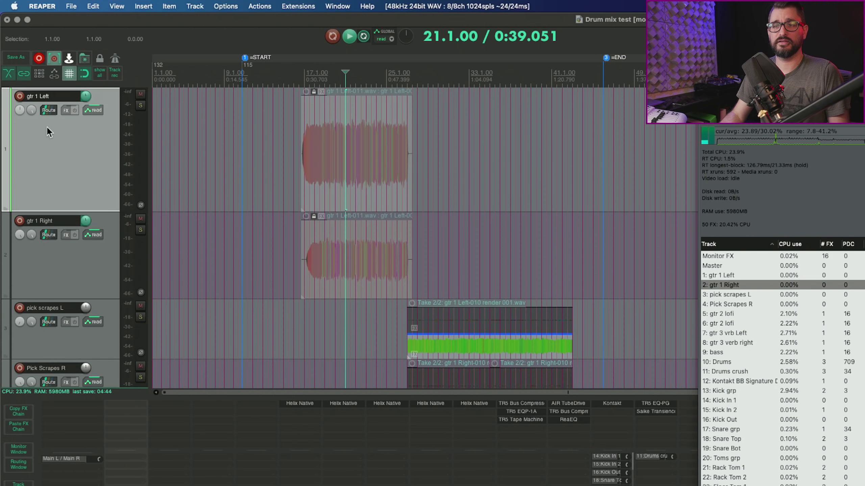
{"action": "mouse_move", "coordinate": [85, 102]}
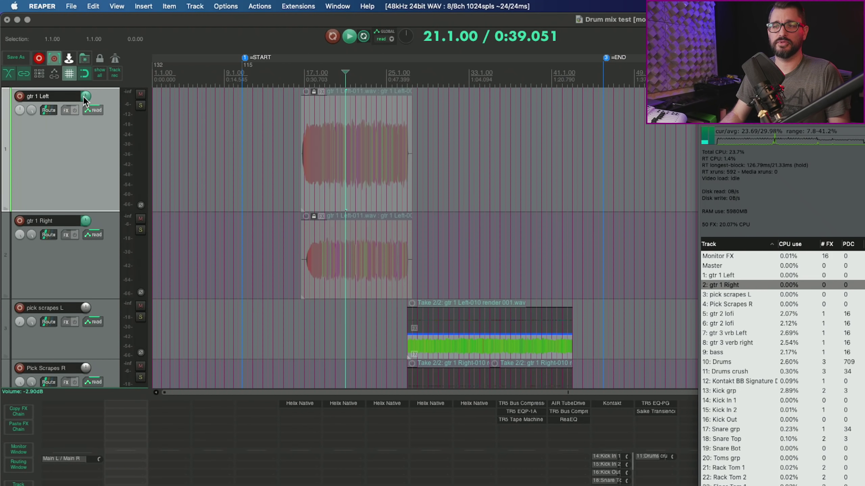
{"action": "mouse_move", "coordinate": [140, 106]}
{"action": "left_mouse_down"}
{"action": "mouse_move", "coordinate": [140, 230]}
{"action": "mouse_move", "coordinate": [140, 106]}
{"action": "left_mouse_up"}
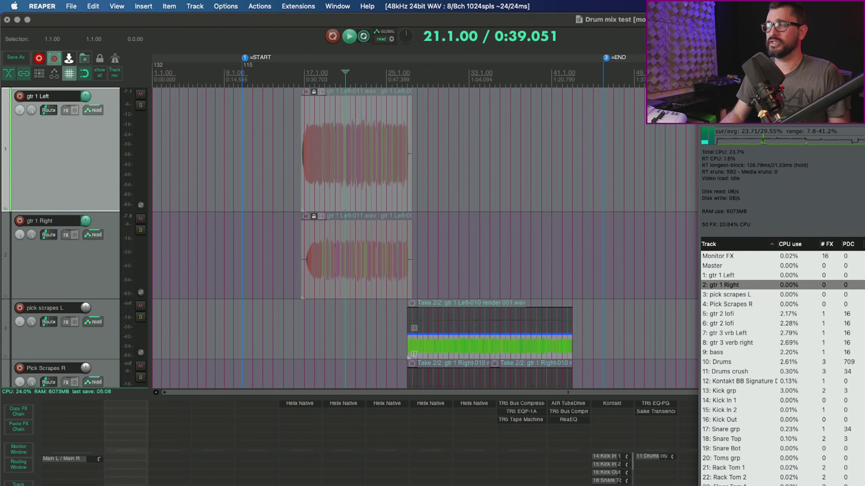
Freeze both gtr 2 lofi tracks, both gtr 3 tracks and the bass track to mono, and play back from measure 17.
{"action": "left_click_drag", "start_coordinate": [830, 117], "coordinate": [668, 138]}
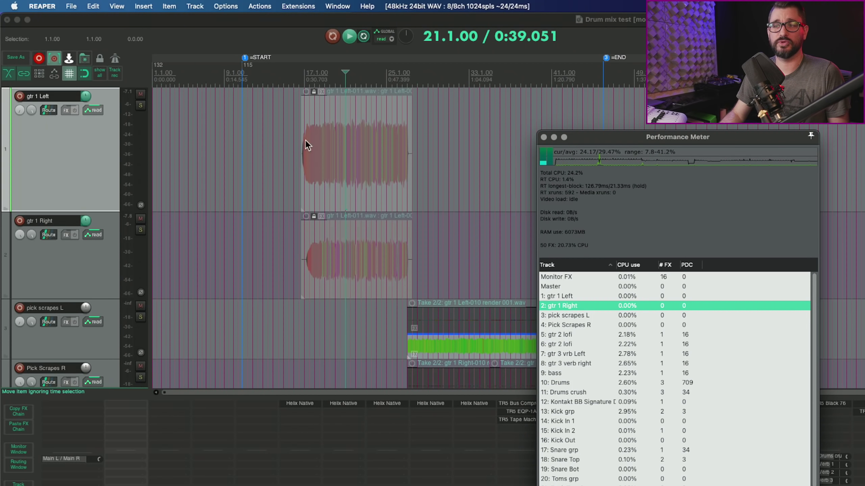
{"action": "scroll", "coordinate": [383, 185], "scroll_direction": "up", "scroll_amount": 2}
{"action": "scroll", "coordinate": [383, 184], "scroll_direction": "down", "scroll_amount": 3}
{"action": "scroll", "coordinate": [382, 185], "scroll_direction": "down", "scroll_amount": 3}
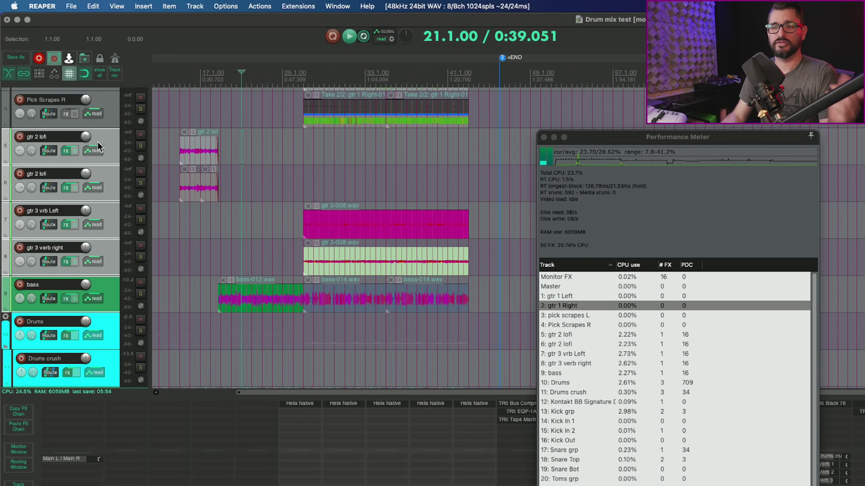
{"action": "right_click", "coordinate": [116, 287]}
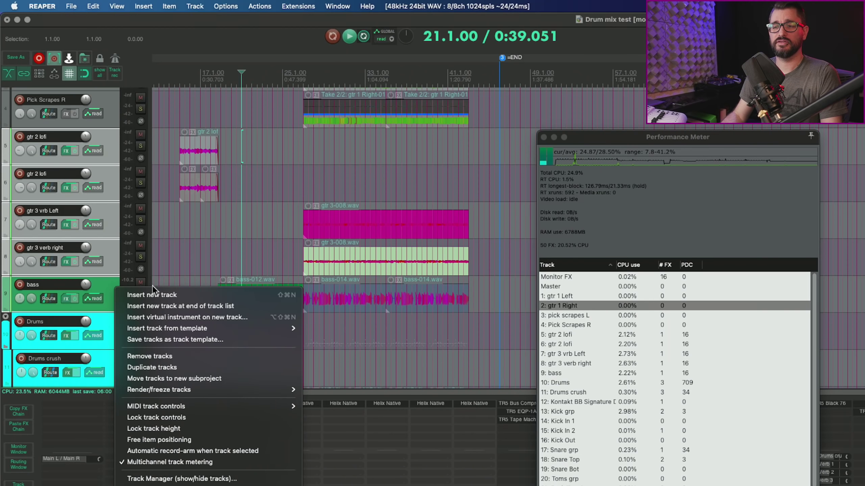
{"action": "mouse_move", "coordinate": [207, 405]}
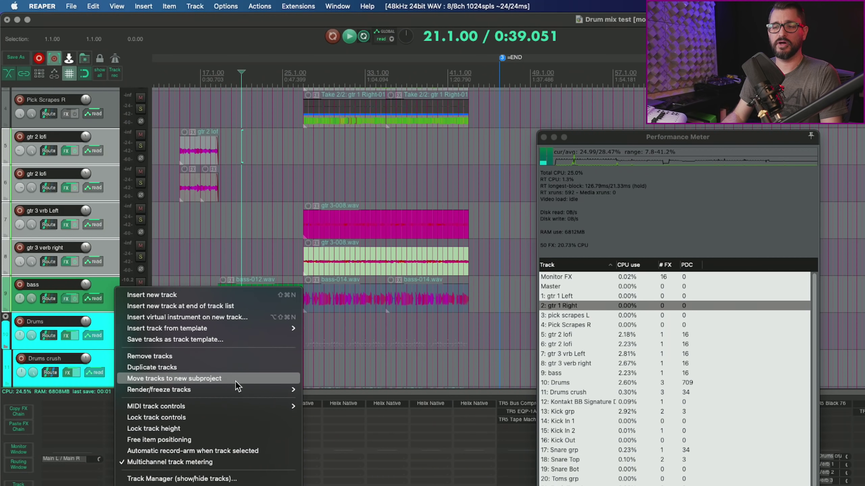
{"action": "mouse_move", "coordinate": [236, 390]}
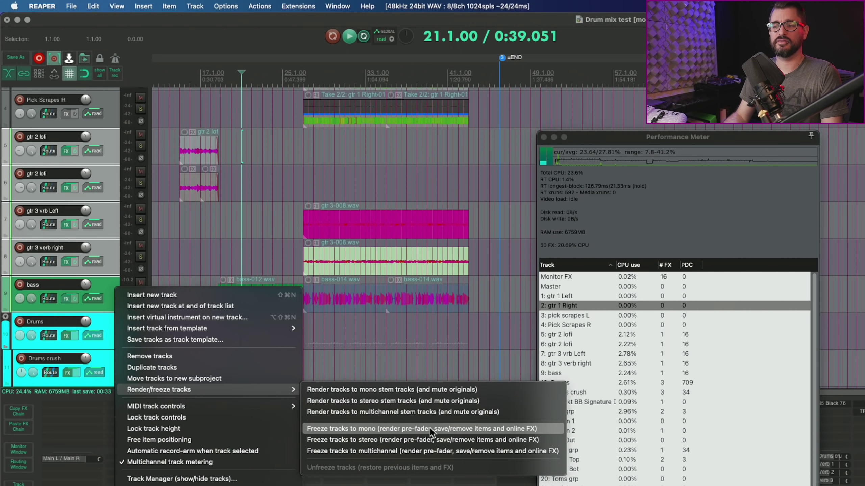
{"action": "left_click", "coordinate": [429, 428]}
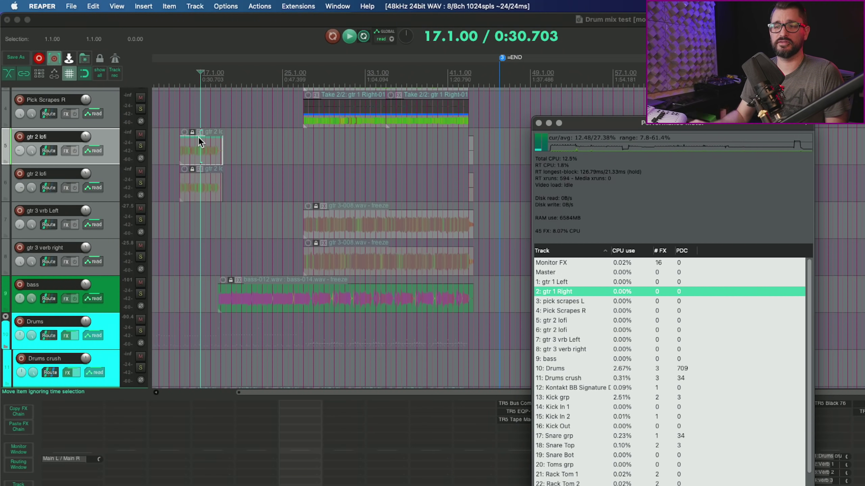
{"action": "key", "text": "space"}
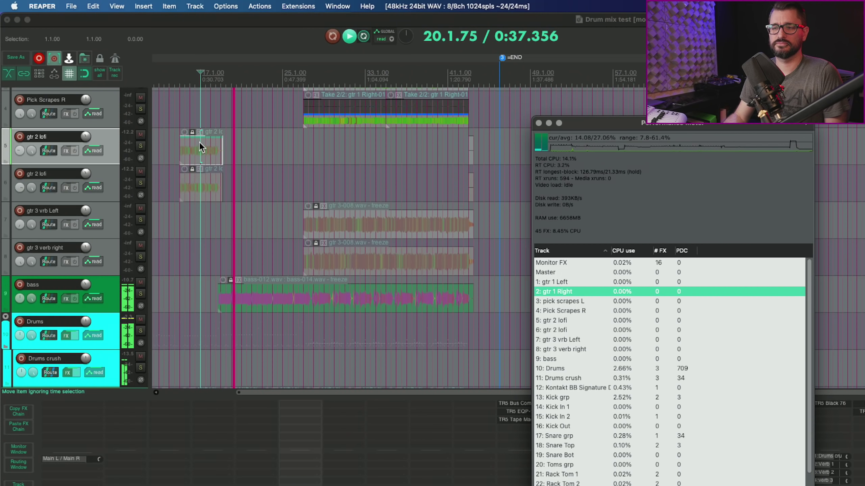
{"action": "key", "text": "space"}
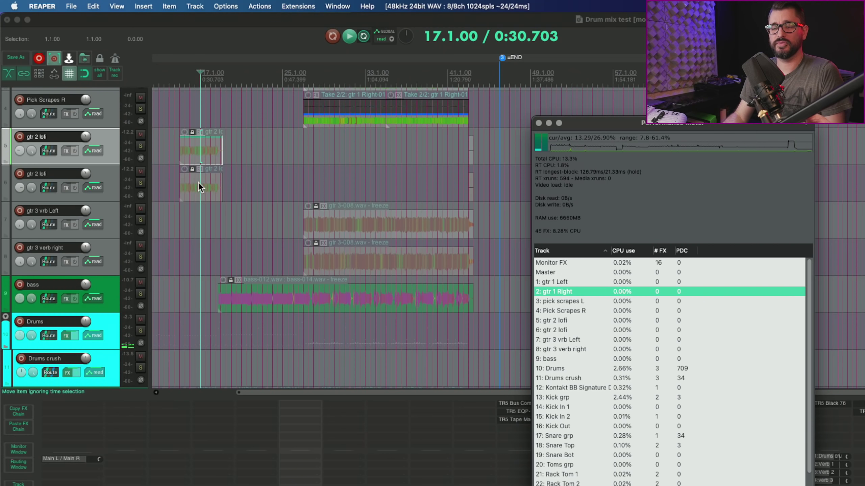
Unfreeze the first gtr 2 lofi track and open the parametric EQ block in its Helix Native plug-in.
{"action": "left_click", "coordinate": [108, 138]}
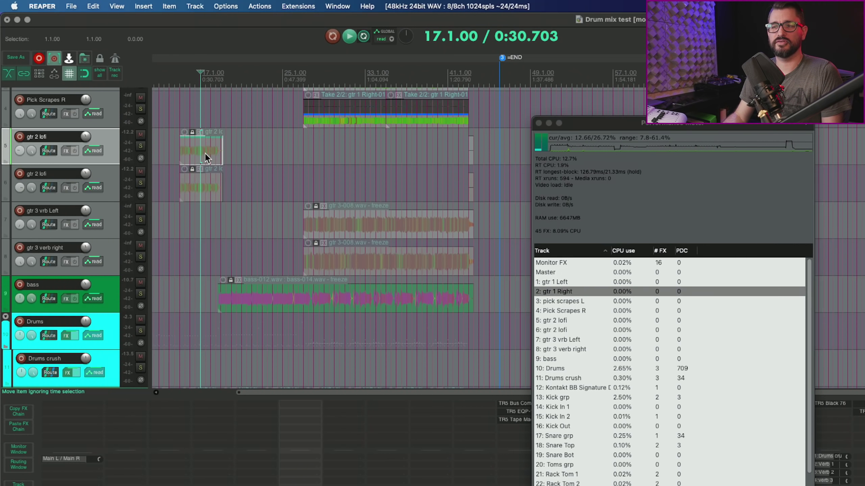
{"action": "right_click", "coordinate": [108, 136]}
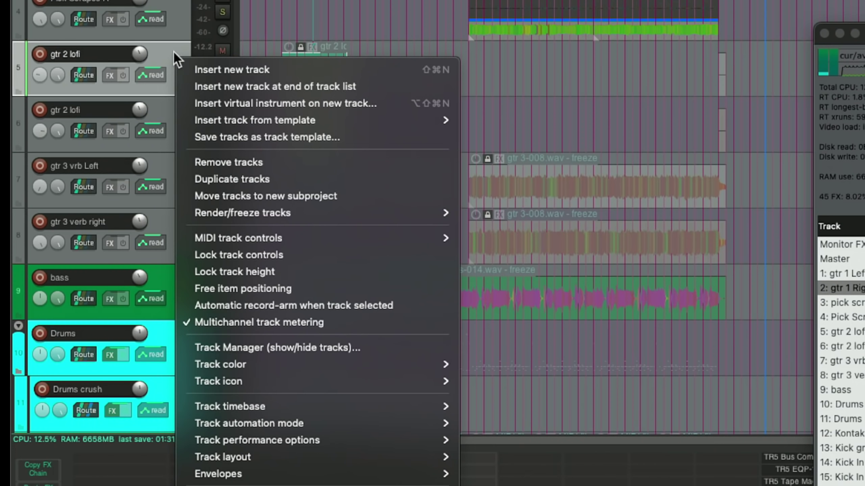
{"action": "mouse_move", "coordinate": [298, 213]}
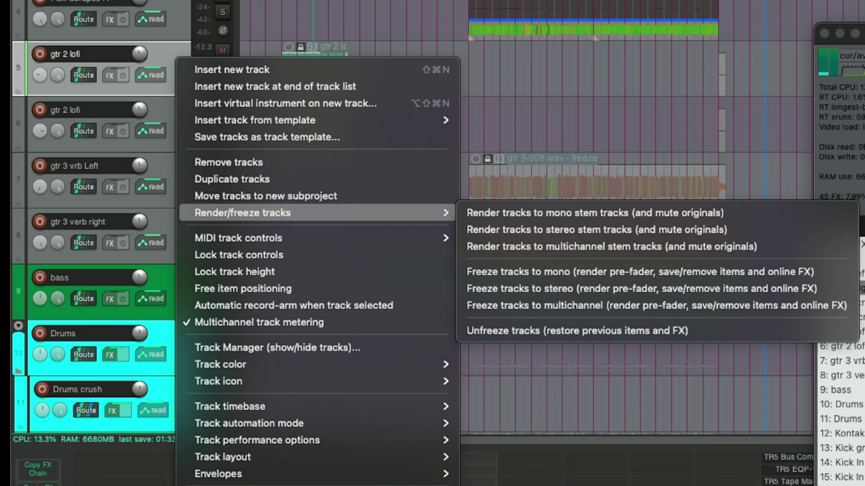
{"action": "left_click", "coordinate": [554, 332]}
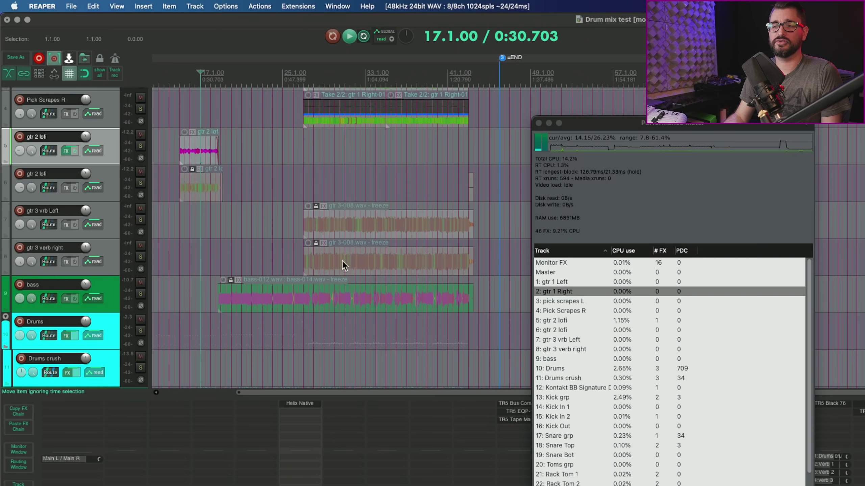
{"action": "left_click", "coordinate": [66, 150]}
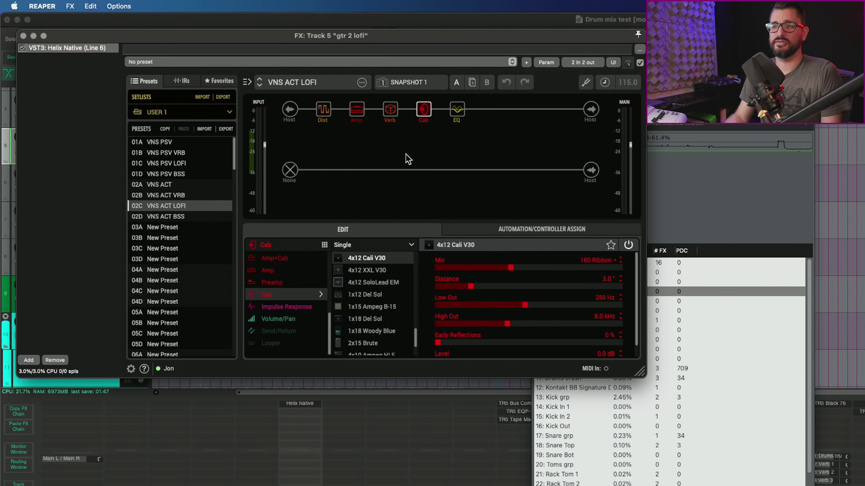
{"action": "left_click", "coordinate": [459, 116]}
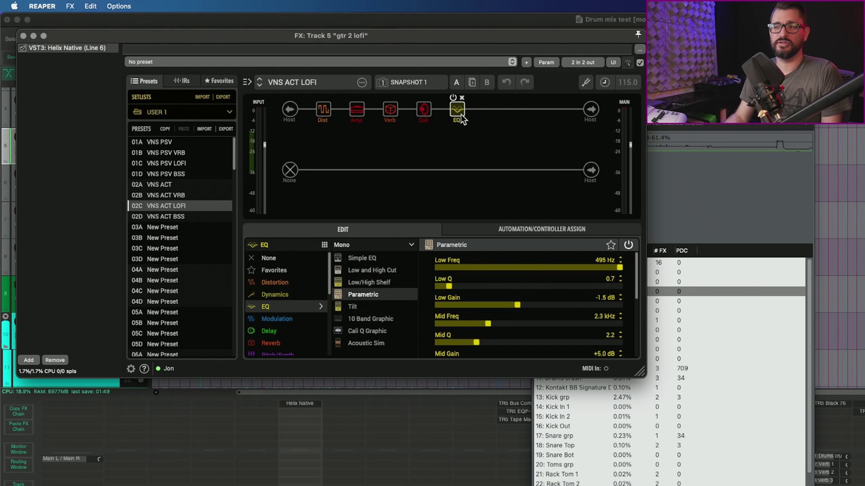
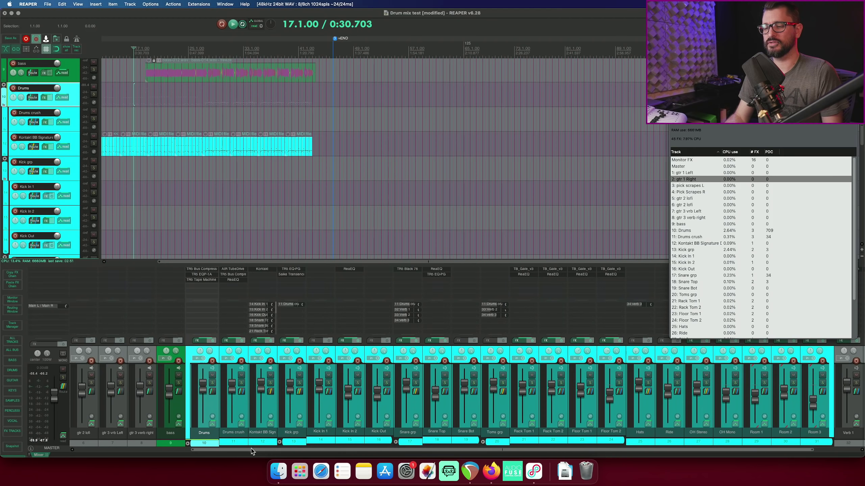
Insert a new track between bass and Drums and name it "Drums stem".
{"action": "left_click_drag", "start_coordinate": [441, 449], "coordinate": [486, 449]}
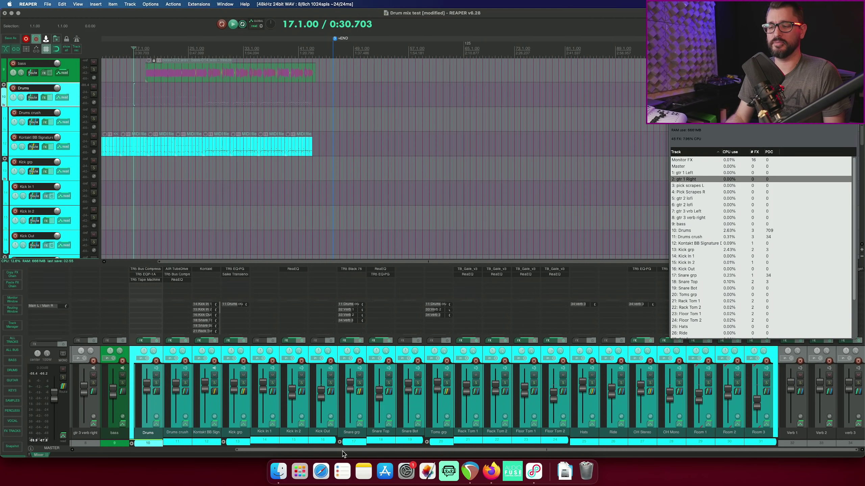
{"action": "left_click_drag", "start_coordinate": [352, 449], "coordinate": [220, 449]}
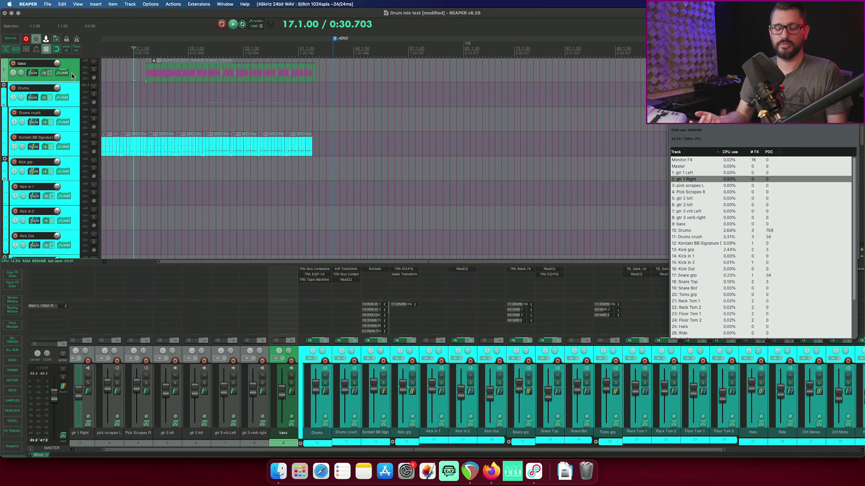
{"action": "key", "text": "super+t"}
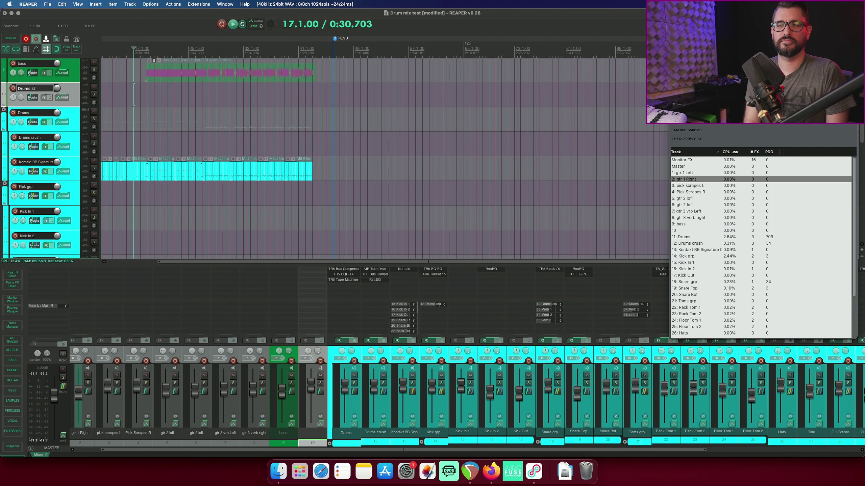
{"action": "type", "text": "Drums stem"}
{"action": "key", "text": "Return"}
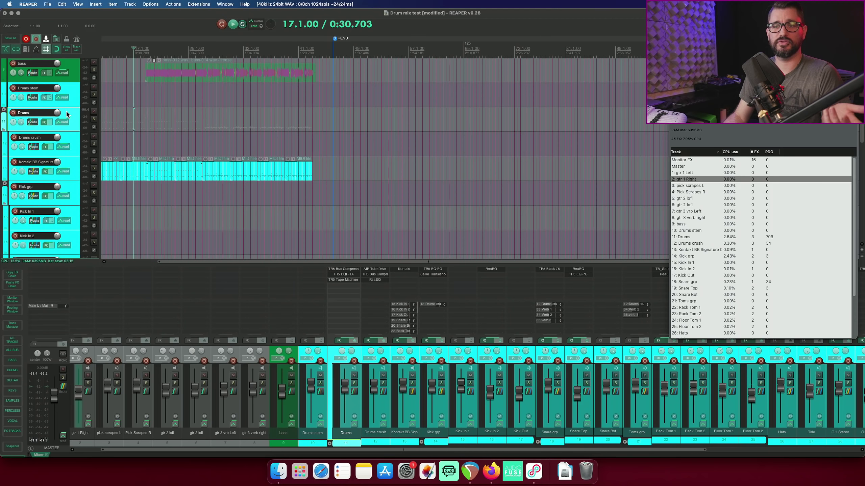
{"action": "right_click", "coordinate": [68, 114]}
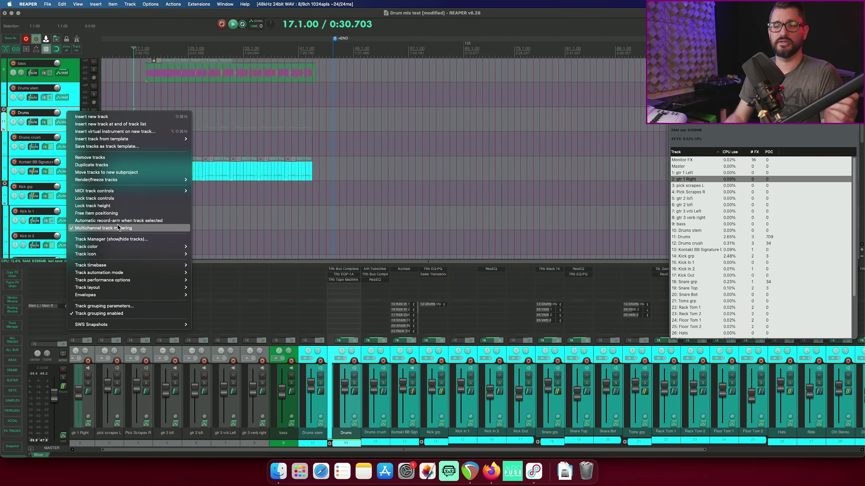
{"action": "left_click", "coordinate": [106, 172]}
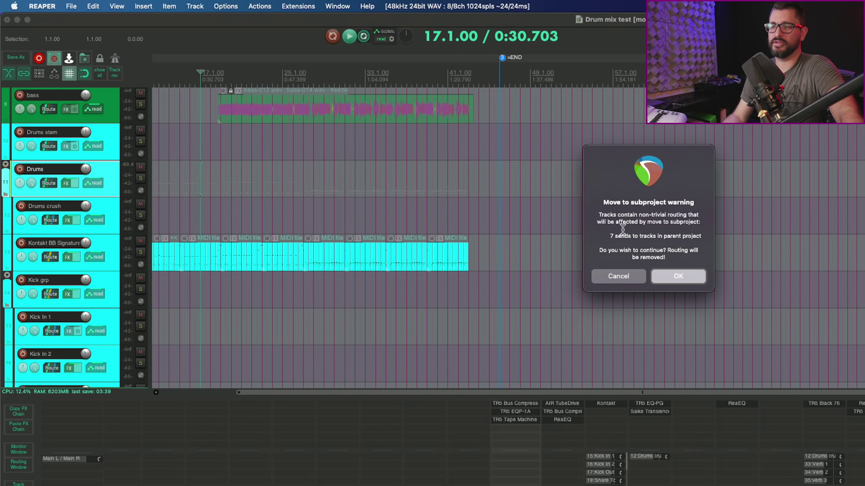
{"action": "left_click", "coordinate": [617, 278]}
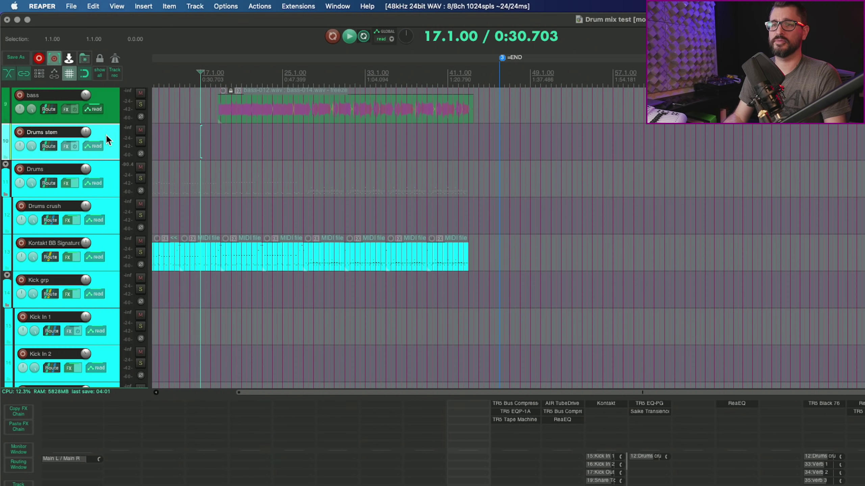
Turn the Drums stem track into a folder parent that holds all drum tracks down to verb 3.
{"action": "left_click", "coordinate": [6, 157]}
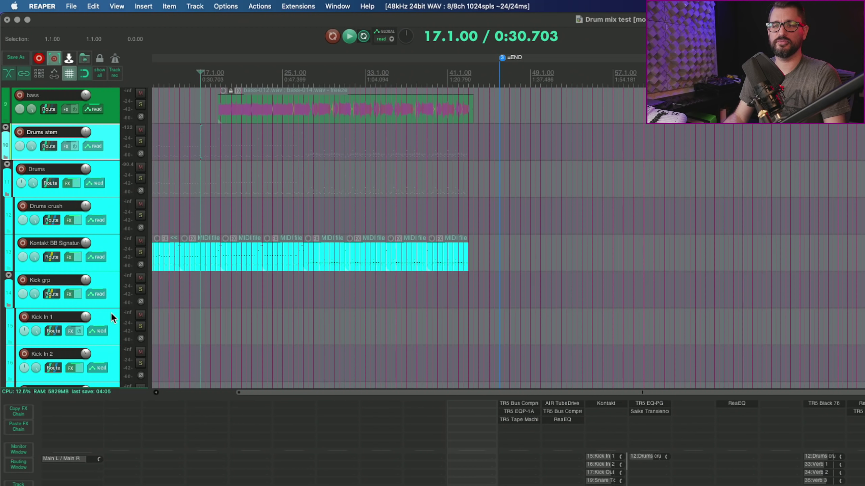
{"action": "scroll", "coordinate": [111, 313], "scroll_direction": "down", "scroll_amount": 3}
{"action": "scroll", "coordinate": [108, 299], "scroll_direction": "down", "scroll_amount": 20}
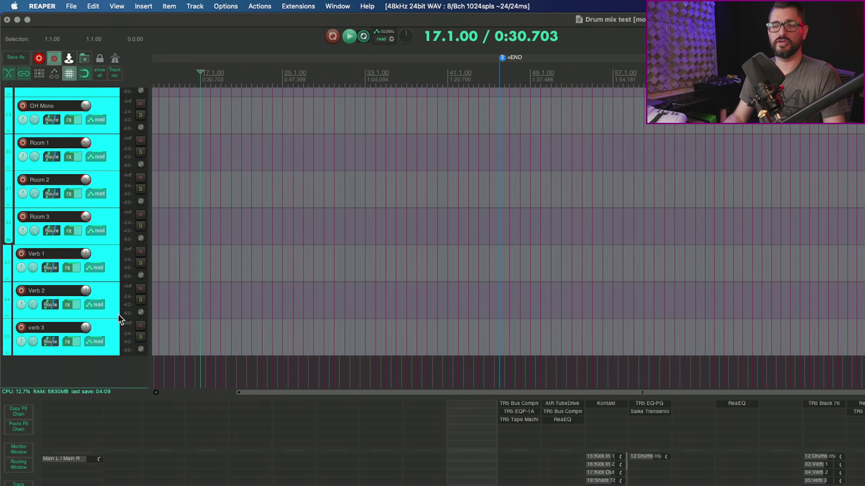
{"action": "scroll", "coordinate": [117, 315], "scroll_direction": "up", "scroll_amount": 15}
{"action": "scroll", "coordinate": [116, 315], "scroll_direction": "up", "scroll_amount": 15}
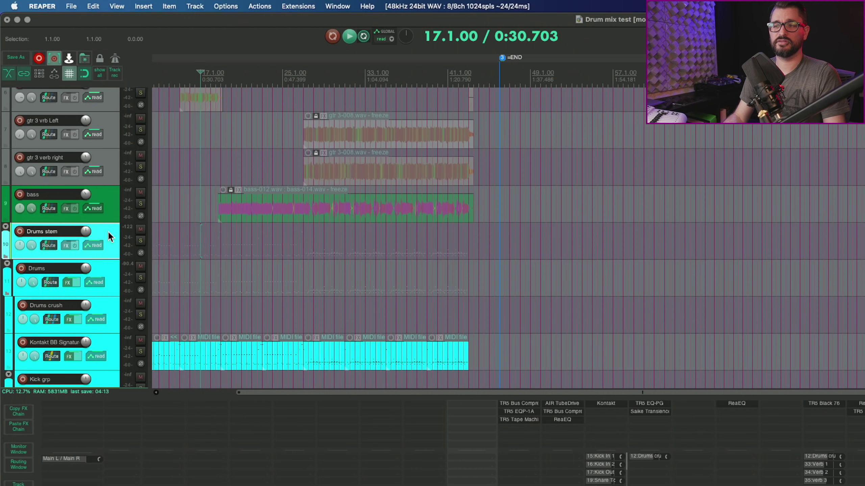
Move the Drums stem folder with its drum tracks to a new subproject and let it render.
{"action": "right_click", "coordinate": [108, 231]}
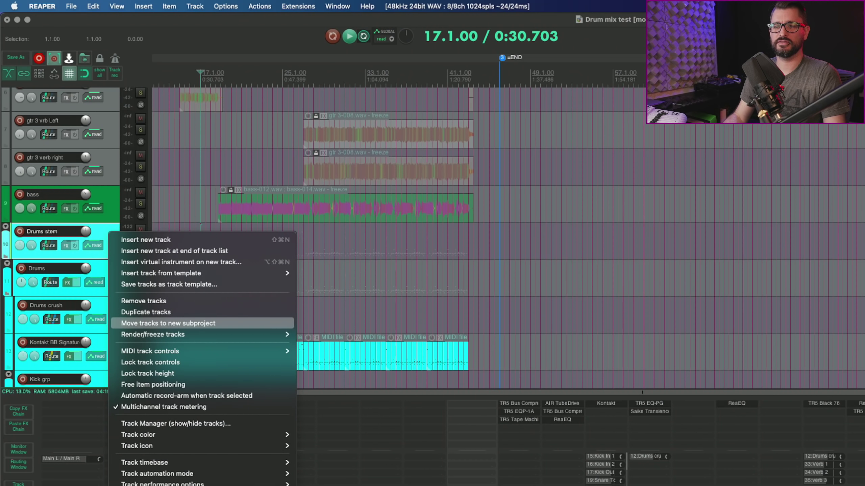
{"action": "left_click", "coordinate": [164, 323]}
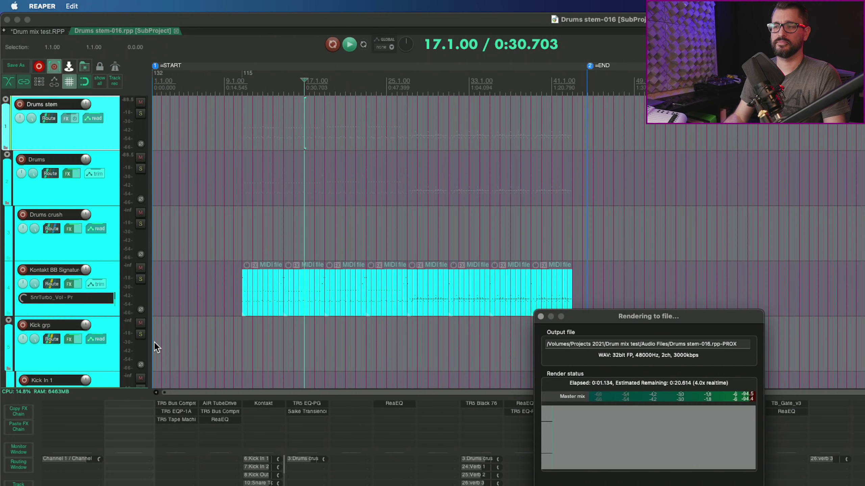
{"action": "left_click_drag", "start_coordinate": [593, 315], "coordinate": [370, 134]}
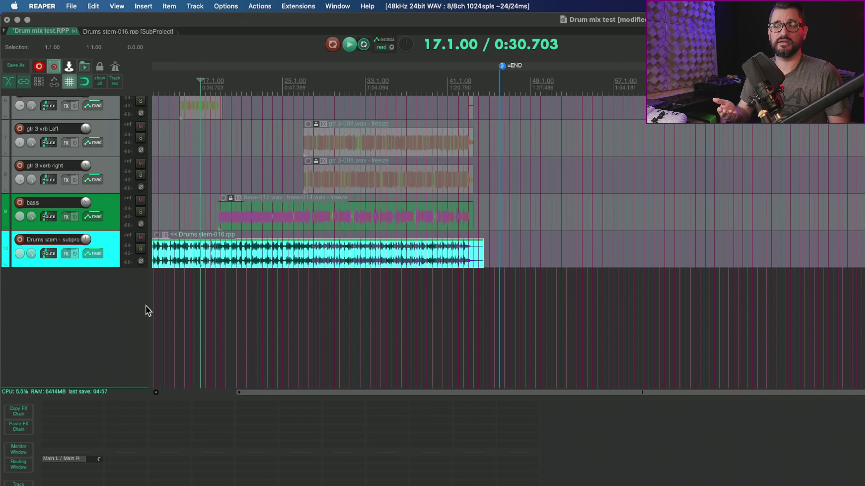
Inspect the rendered Drums stem item and audition the mix from measure 27, briefly soloing the drum subproject track.
{"action": "left_click", "coordinate": [213, 252]}
{"action": "scroll", "coordinate": [214, 280], "scroll_direction": "up", "scroll_amount": 2}
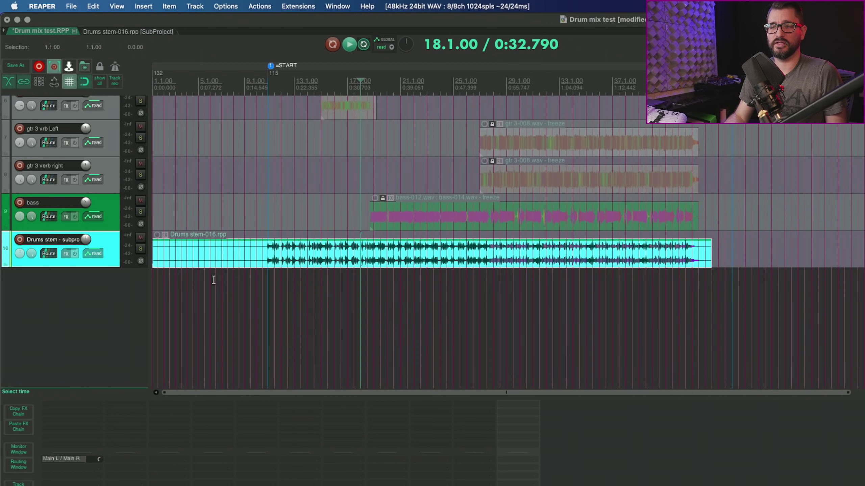
{"action": "scroll", "coordinate": [214, 280], "scroll_direction": "up", "scroll_amount": 2}
{"action": "left_click", "coordinate": [361, 261]}
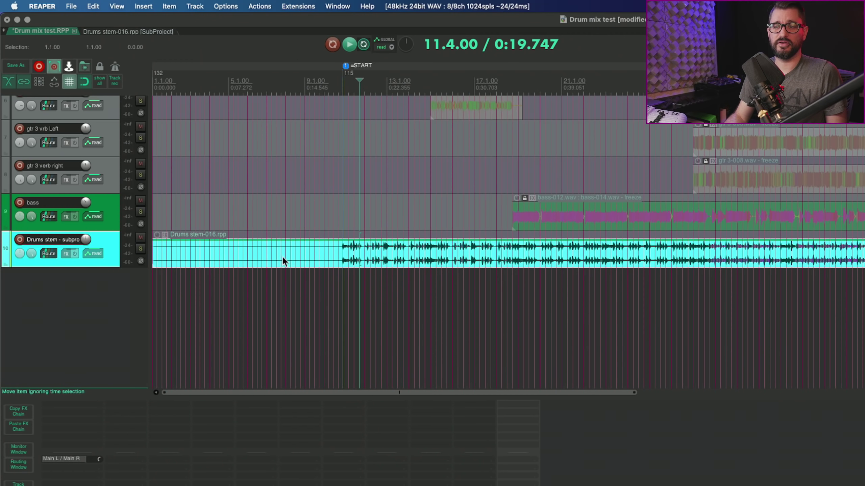
{"action": "scroll", "coordinate": [707, 280], "scroll_direction": "down", "scroll_amount": 2}
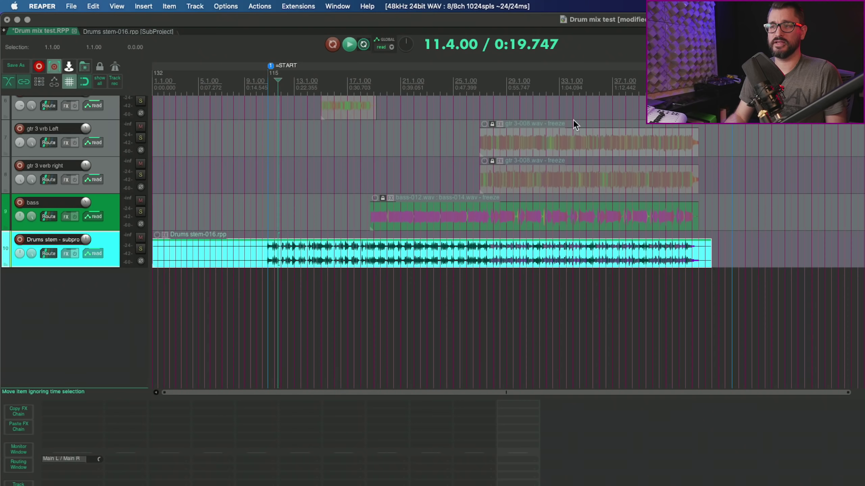
{"action": "left_click", "coordinate": [482, 110]}
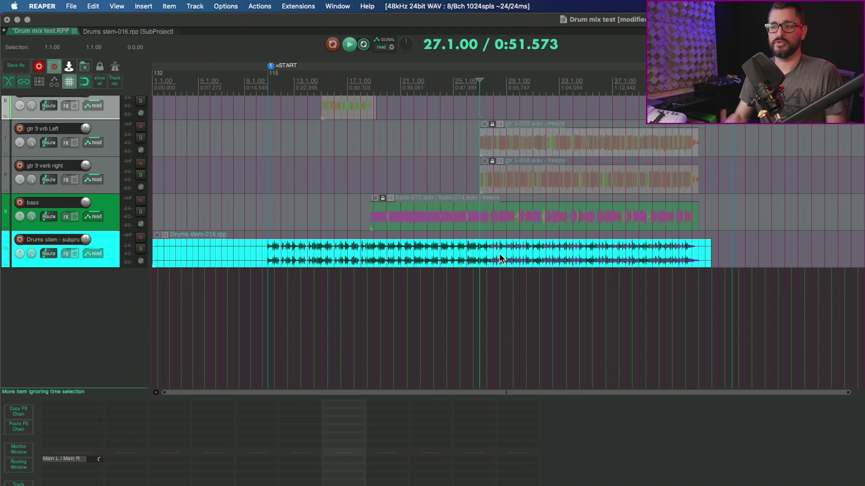
{"action": "key", "text": "space"}
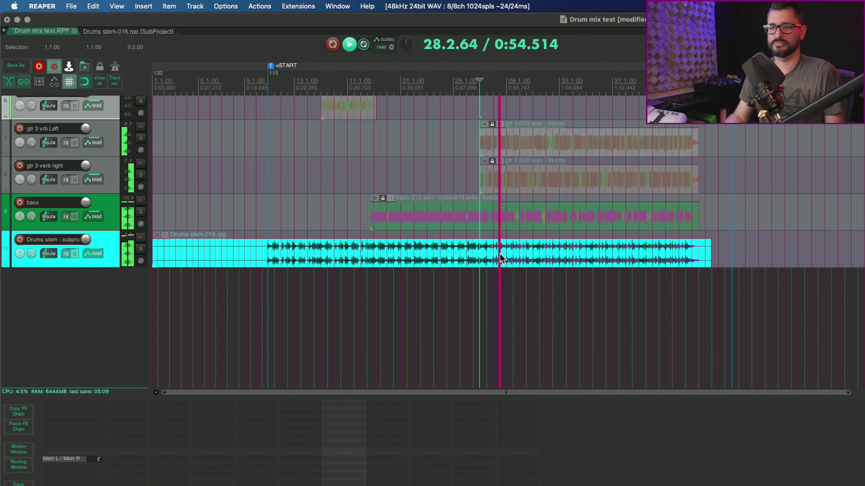
{"action": "left_click", "coordinate": [140, 249]}
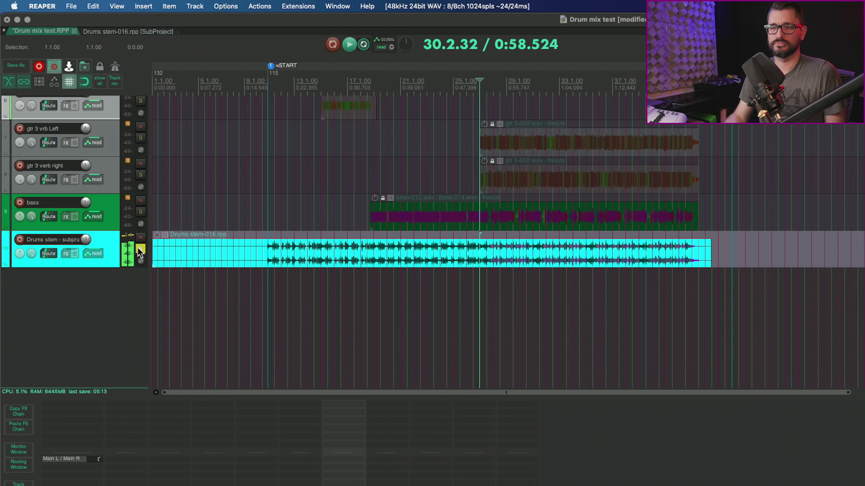
{"action": "key", "text": "space"}
{"action": "left_click", "coordinate": [140, 249]}
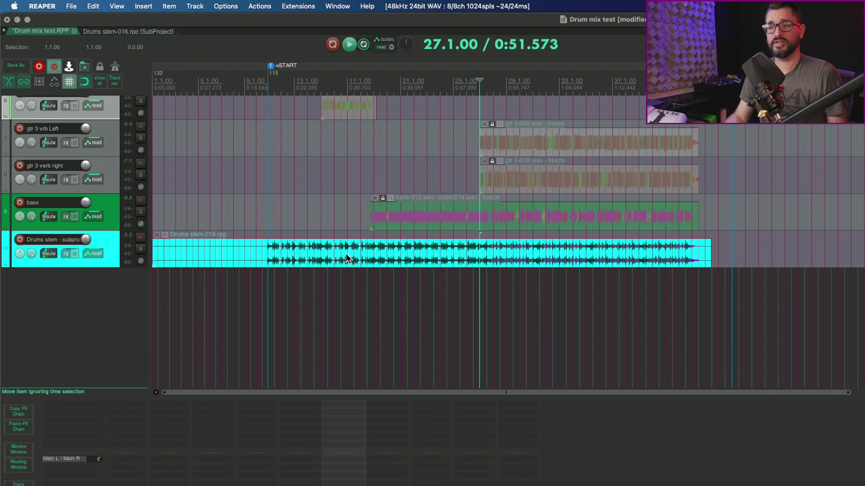
Open the Drums stem-016 subproject from its item, review its tracks down to verb 3, and return to the Drum mix test project.
{"action": "left_click", "coordinate": [346, 254]}
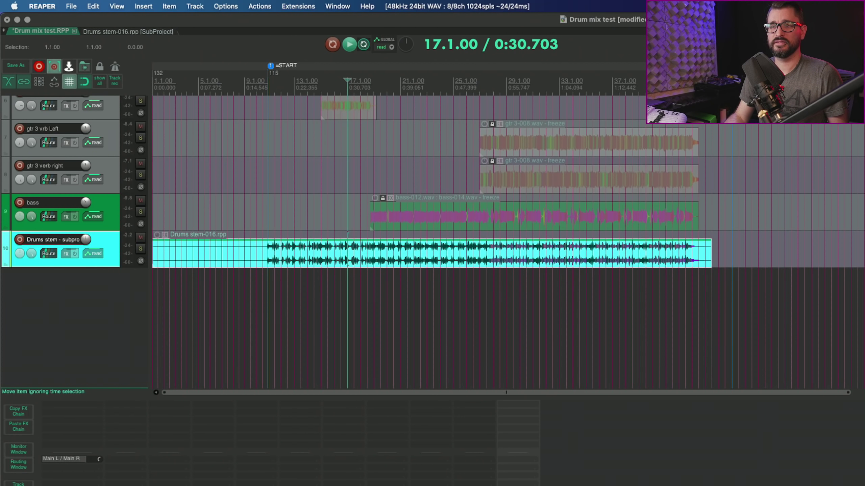
{"action": "double_click", "coordinate": [336, 266]}
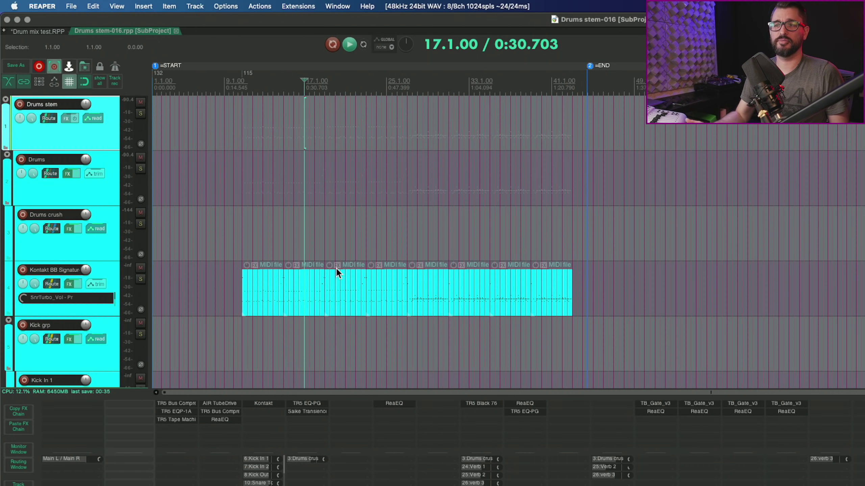
{"action": "scroll", "coordinate": [391, 241], "scroll_direction": "down", "scroll_amount": 3}
{"action": "left_click", "coordinate": [301, 188]}
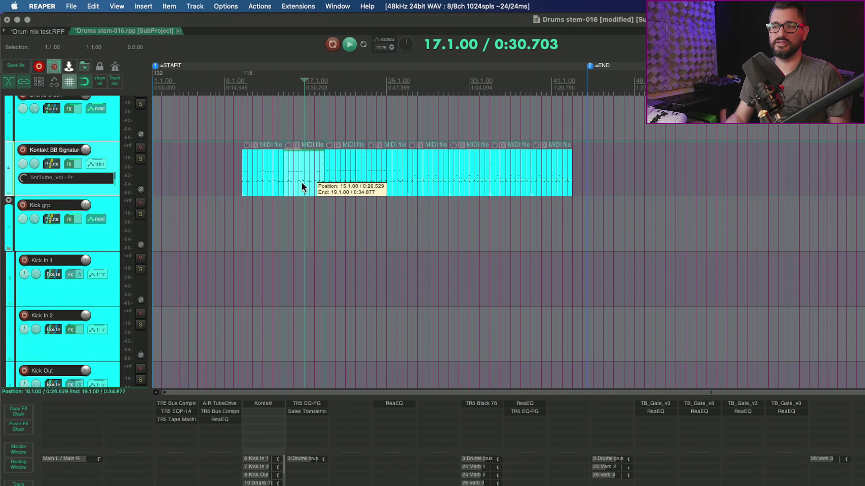
{"action": "scroll", "coordinate": [385, 185], "scroll_direction": "down", "scroll_amount": 6}
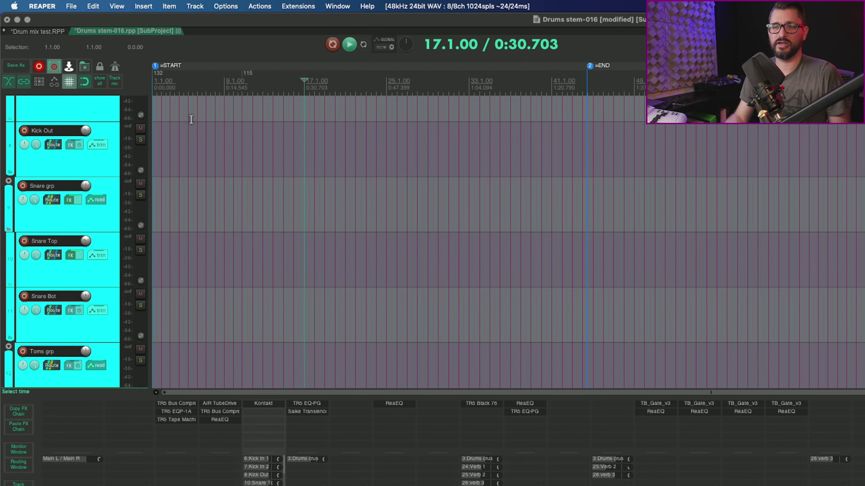
{"action": "scroll", "coordinate": [107, 208], "scroll_direction": "down", "scroll_amount": 18}
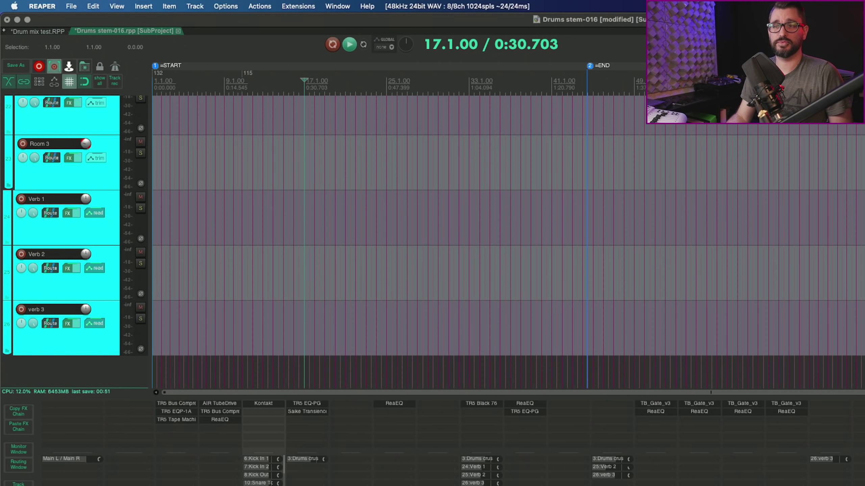
{"action": "left_click", "coordinate": [49, 32]}
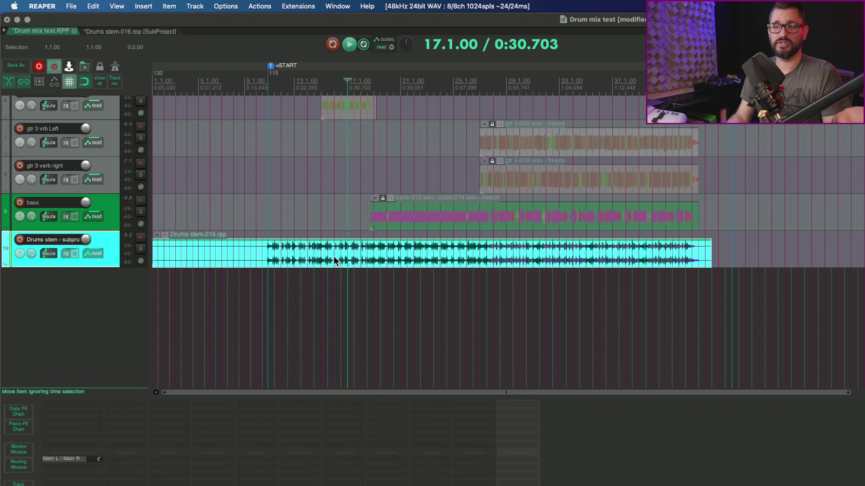
{"action": "mouse_move", "coordinate": [246, 247]}
{"action": "left_mouse_down"}
{"action": "mouse_move", "coordinate": [556, 247]}
{"action": "mouse_move", "coordinate": [246, 248]}
{"action": "left_mouse_up"}
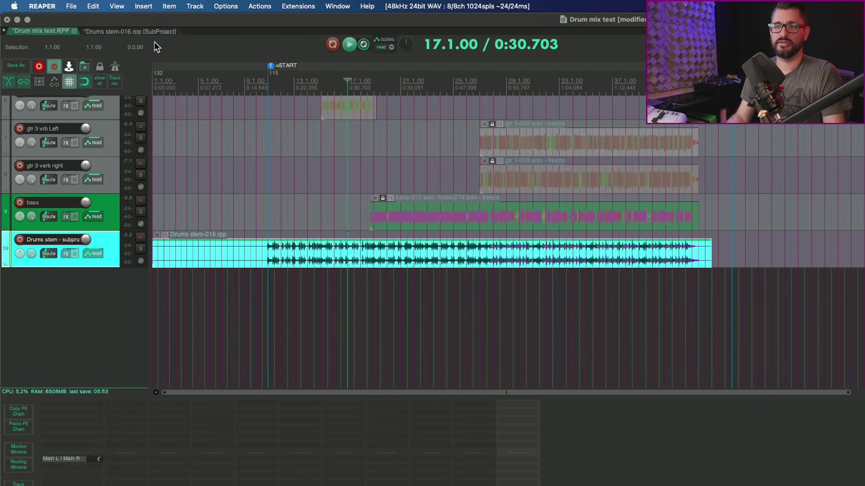
In the drum subproject's Kontakt instrument, swap the snare for Tempest Brass (Lo) 7x14 and audition the new sound.
{"action": "left_click", "coordinate": [155, 32]}
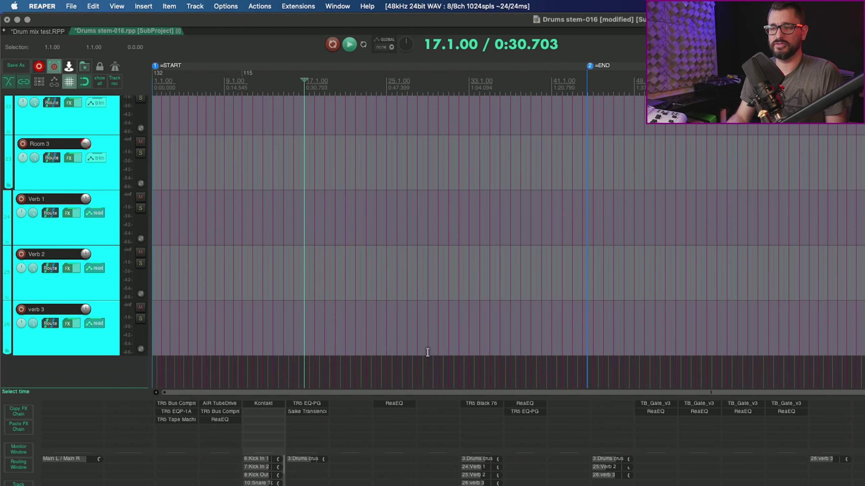
{"action": "left_click", "coordinate": [266, 404]}
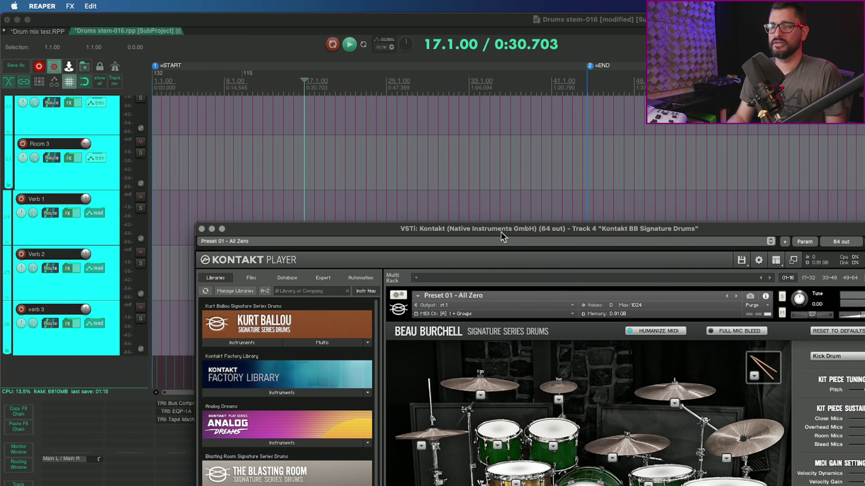
{"action": "left_click_drag", "start_coordinate": [503, 236], "coordinate": [334, 56]}
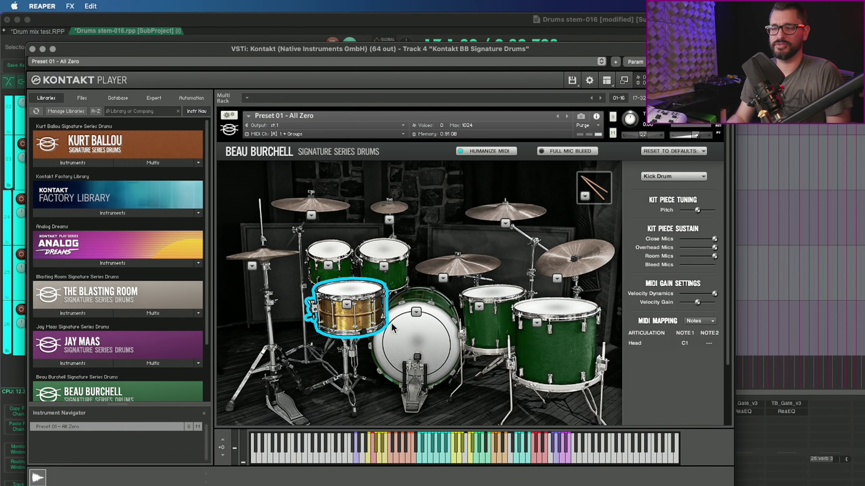
{"action": "left_click", "coordinate": [356, 313]}
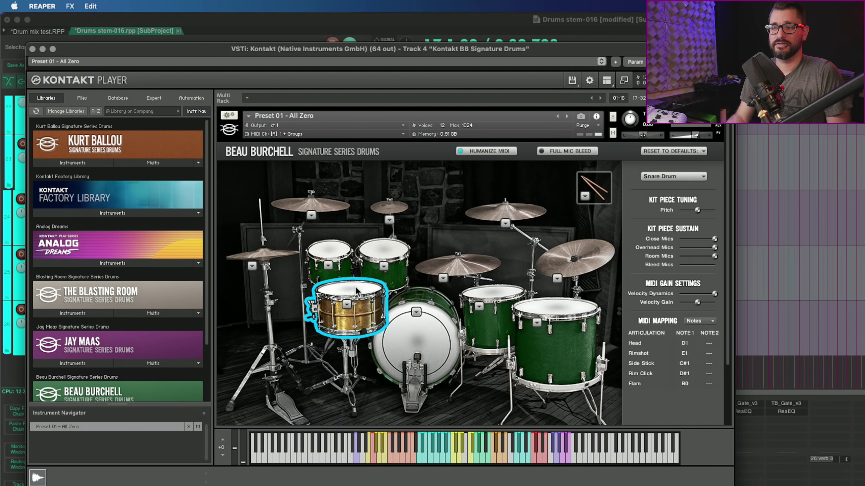
{"action": "left_click", "coordinate": [346, 305]}
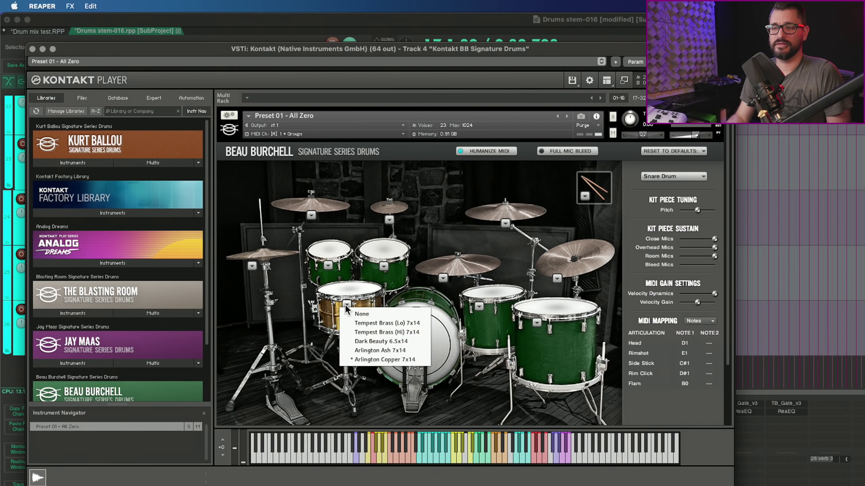
{"action": "left_click", "coordinate": [369, 321]}
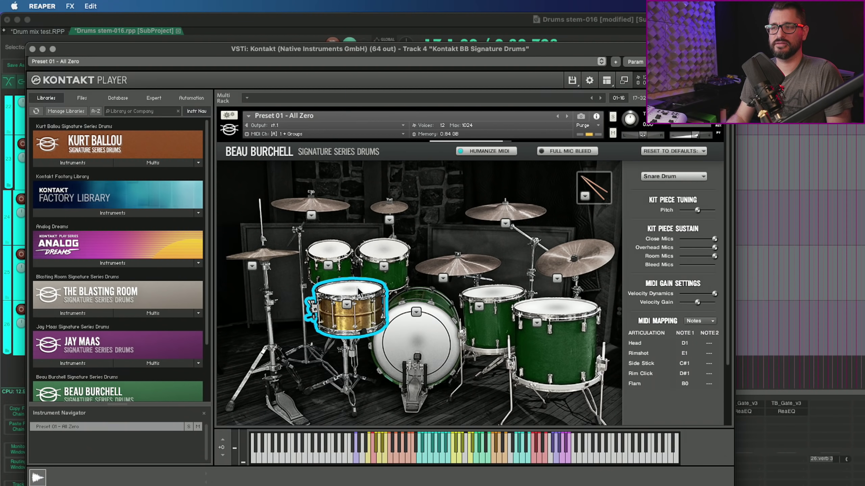
{"action": "left_click", "coordinate": [358, 293]}
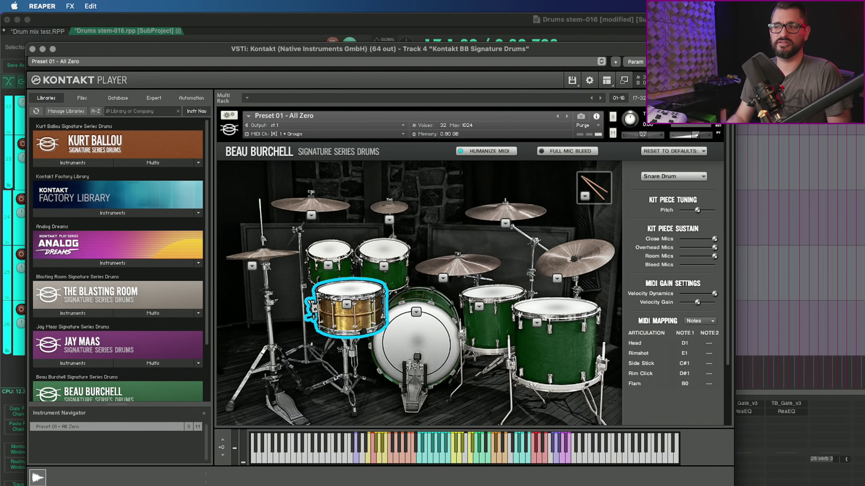
{"action": "left_click", "coordinate": [33, 49]}
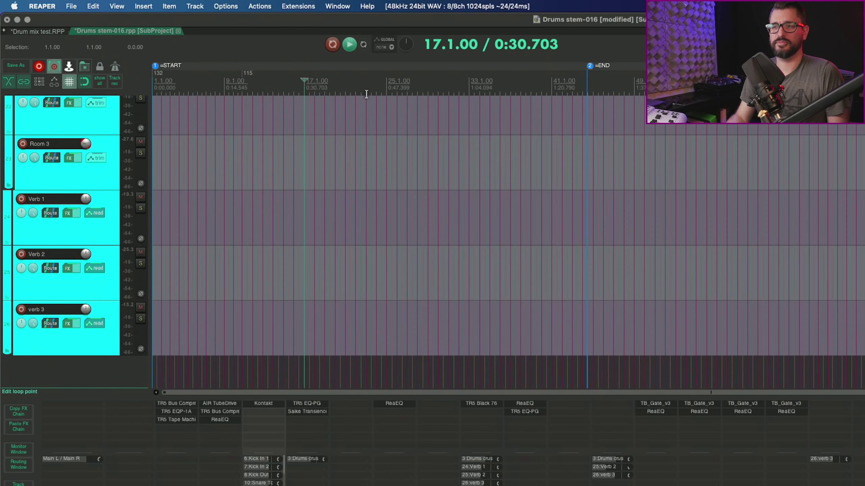
Play the drum subproject from measure 23 to hear the new snare, and stop playback.
{"action": "left_click", "coordinate": [366, 130]}
{"action": "key", "text": "space"}
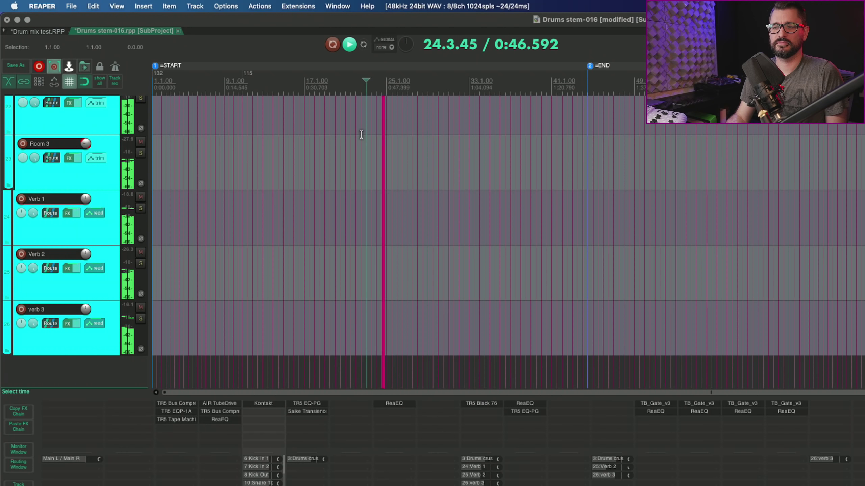
{"action": "key", "text": "space"}
Save the Drums stem-016 subproject so that its audio is rendered again with the snare change.
{"action": "scroll", "coordinate": [409, 233], "scroll_direction": "up", "scroll_amount": 2}
{"action": "scroll", "coordinate": [408, 233], "scroll_direction": "up", "scroll_amount": 3}
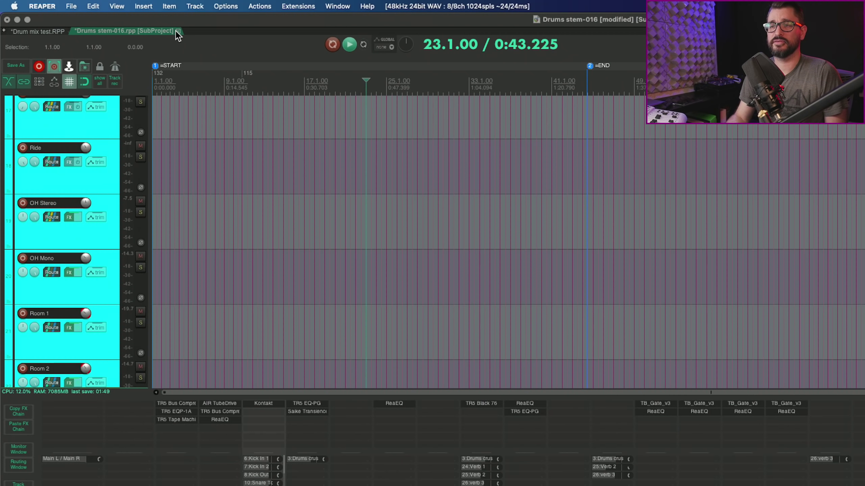
{"action": "key", "text": "super+s"}
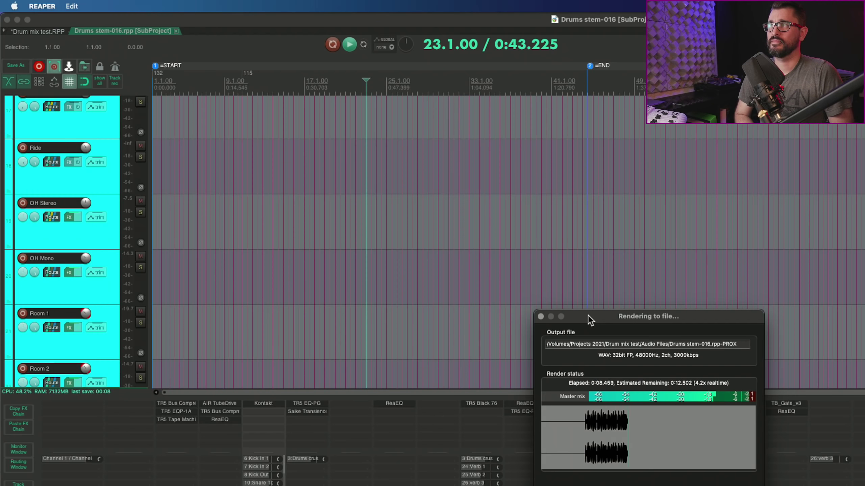
{"action": "left_click_drag", "start_coordinate": [588, 315], "coordinate": [412, 121]}
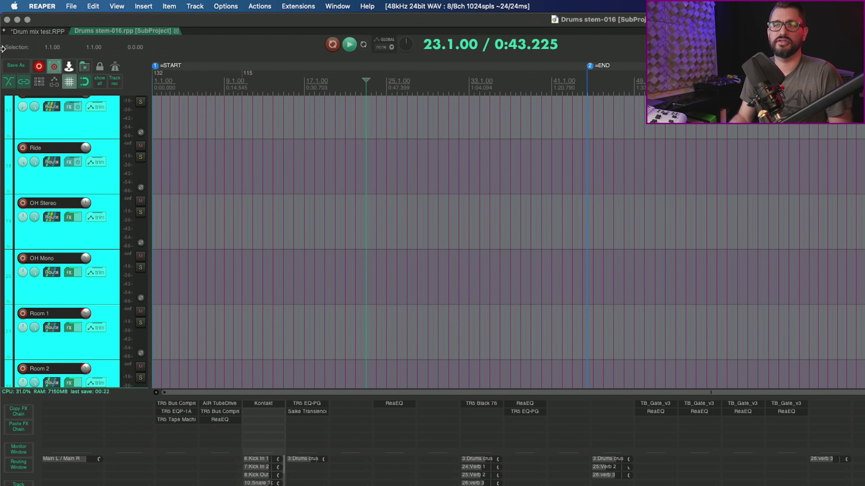
Return to the Drum mix test project and bring the Performance Meter into view beside the drum subproject item.
{"action": "left_click", "coordinate": [49, 31]}
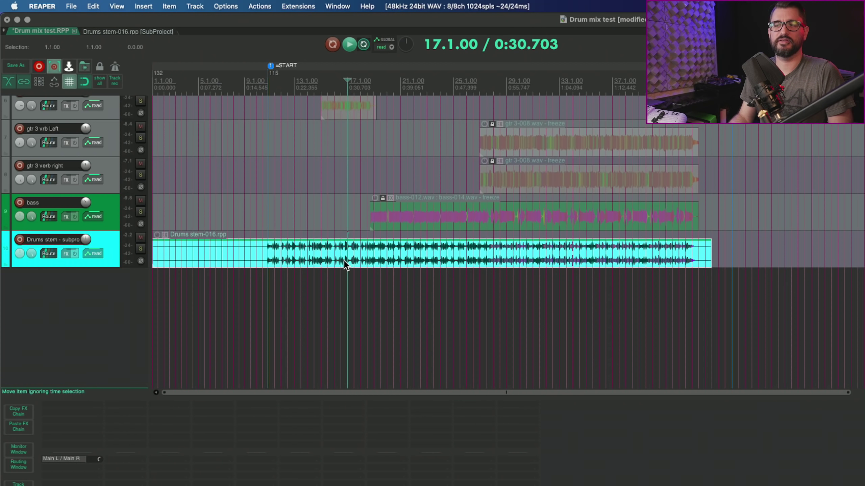
{"action": "left_click", "coordinate": [393, 259]}
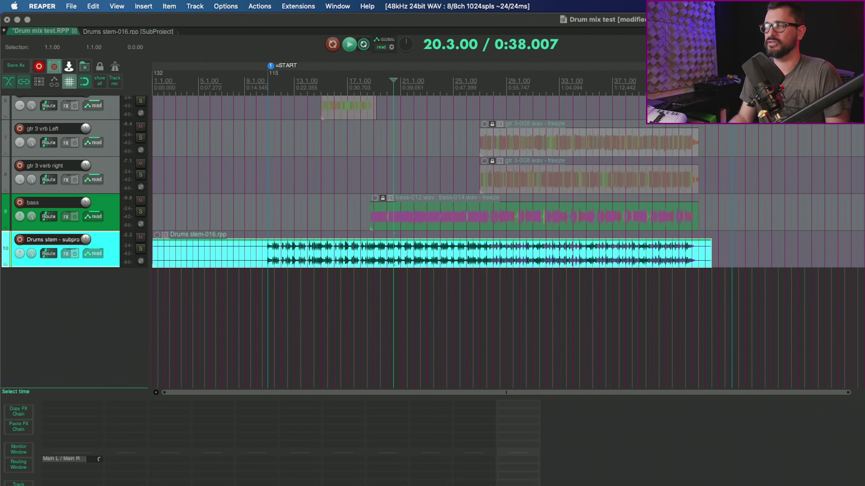
{"action": "left_click_drag", "start_coordinate": [864, 85], "coordinate": [472, 85]}
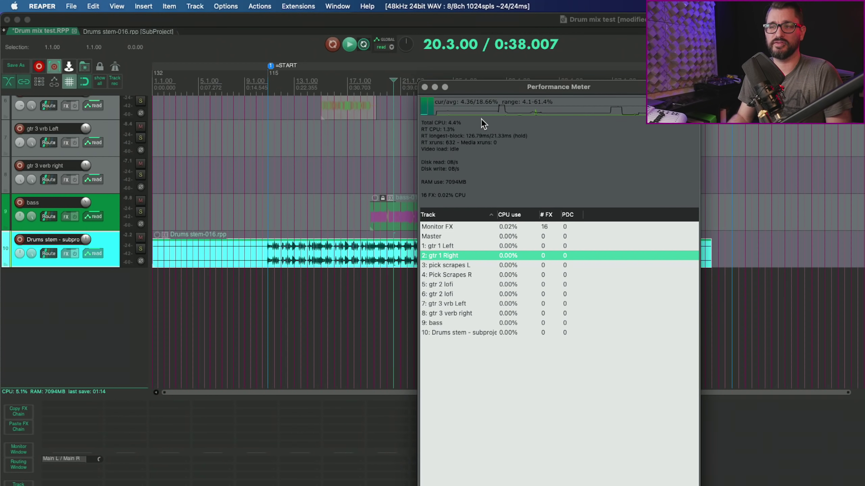
Play the mix from the START marker and check the CPU use against the guitar, bass and drum subproject tracks.
{"action": "left_click", "coordinate": [320, 91]}
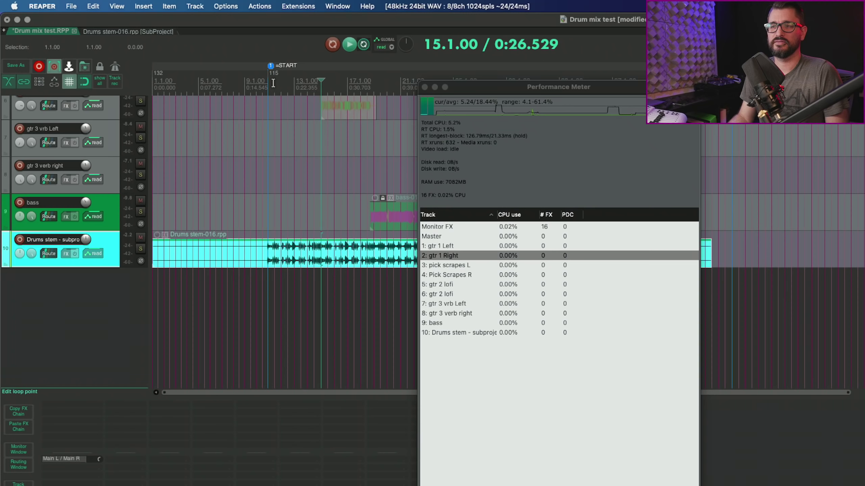
{"action": "left_click", "coordinate": [270, 65]}
{"action": "key", "text": "space"}
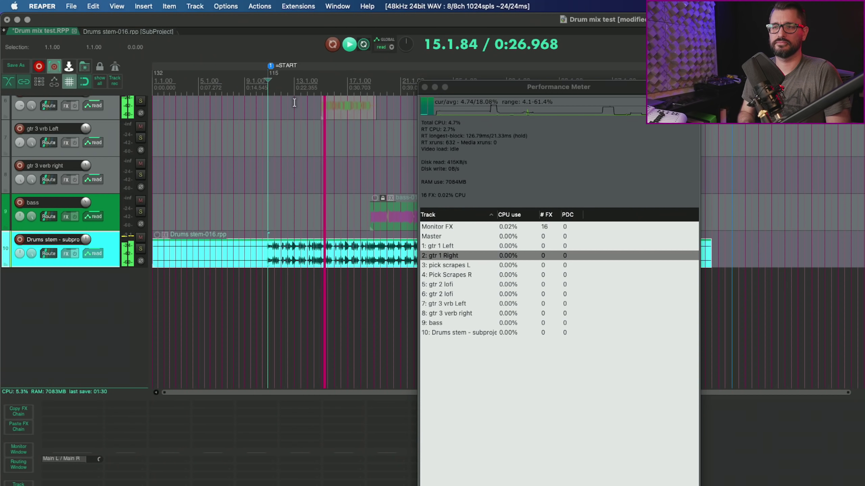
{"action": "scroll", "coordinate": [331, 158], "scroll_direction": "up", "scroll_amount": 3}
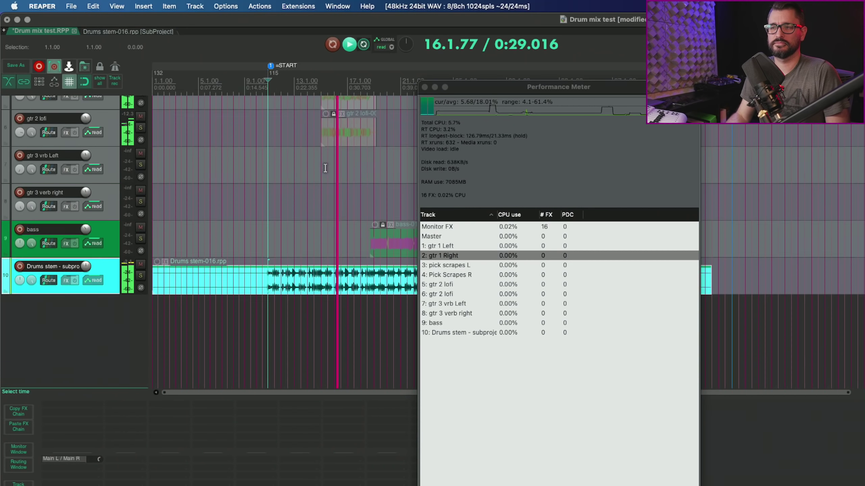
{"action": "scroll", "coordinate": [330, 158], "scroll_direction": "up", "scroll_amount": 3}
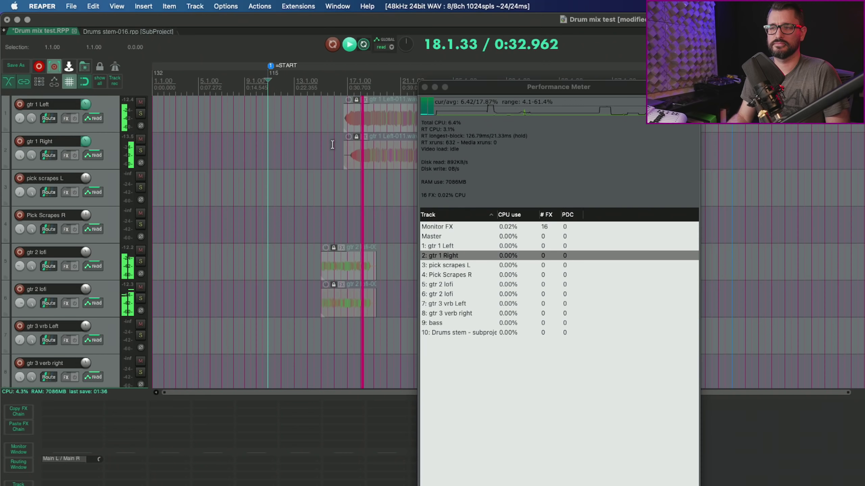
{"action": "left_click_drag", "start_coordinate": [519, 92], "coordinate": [856, 100]}
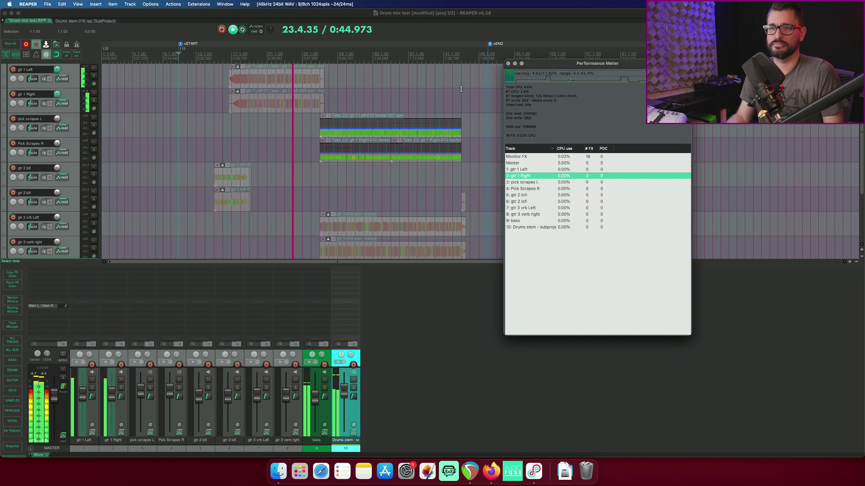
{"action": "scroll", "coordinate": [456, 89], "scroll_direction": "down", "scroll_amount": 3}
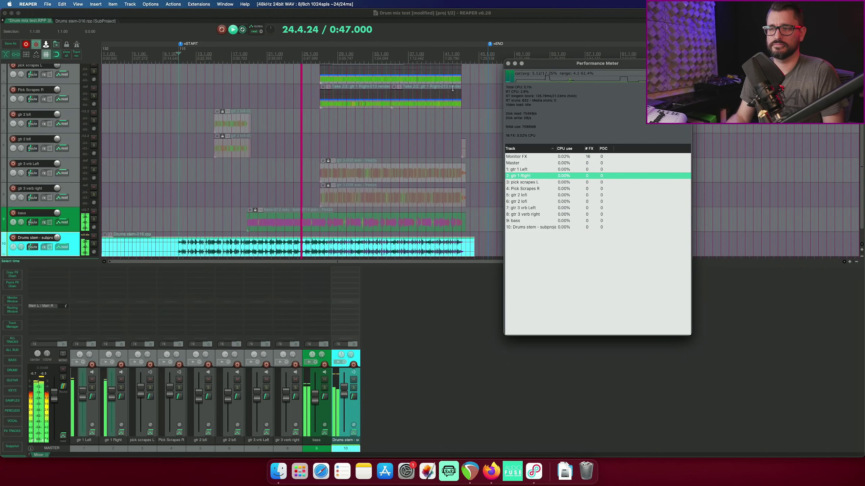
{"action": "scroll", "coordinate": [452, 89], "scroll_direction": "down", "scroll_amount": 2}
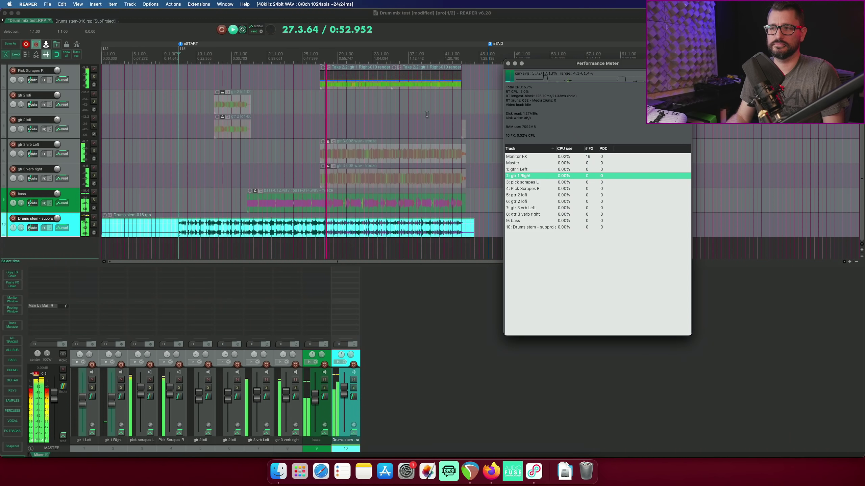
{"action": "scroll", "coordinate": [427, 114], "scroll_direction": "up", "scroll_amount": 3}
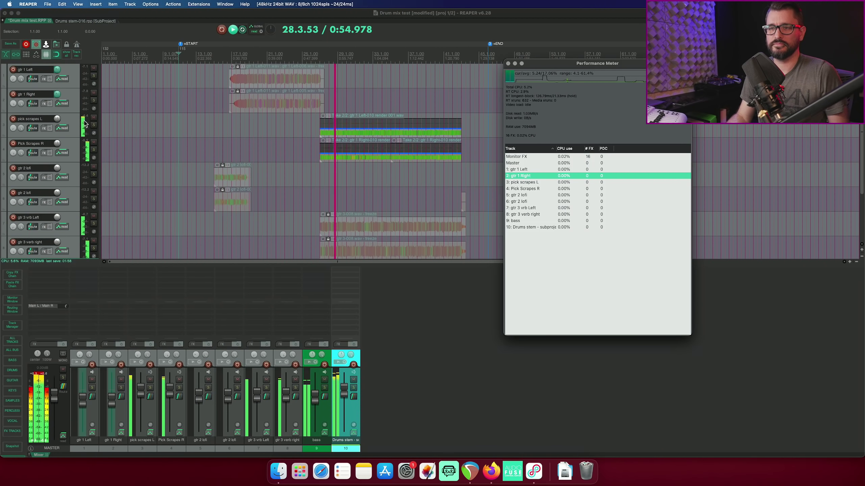
Select the pick scrapes L and Pick Scrapes R tracks during playback, and stop once the guitar items have ended.
{"action": "left_click", "coordinate": [74, 121]}
{"action": "left_click", "coordinate": [77, 146], "text": "shift"}
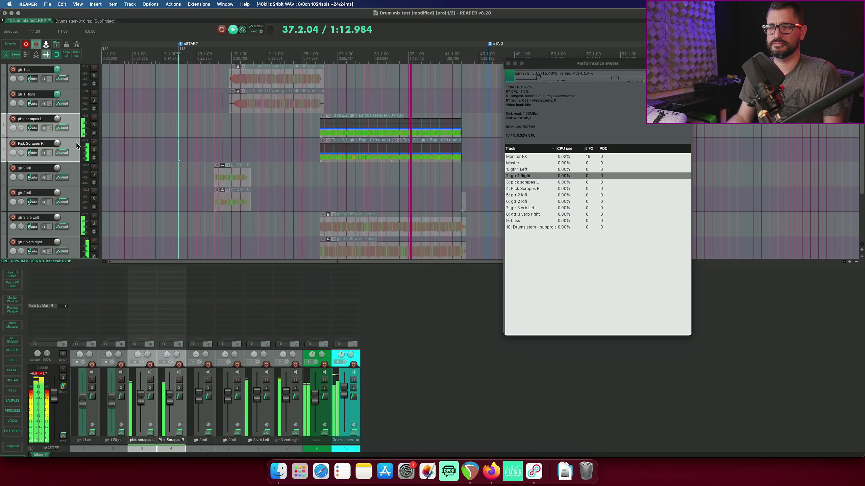
{"action": "scroll", "coordinate": [77, 146], "scroll_direction": "down", "scroll_amount": 3}
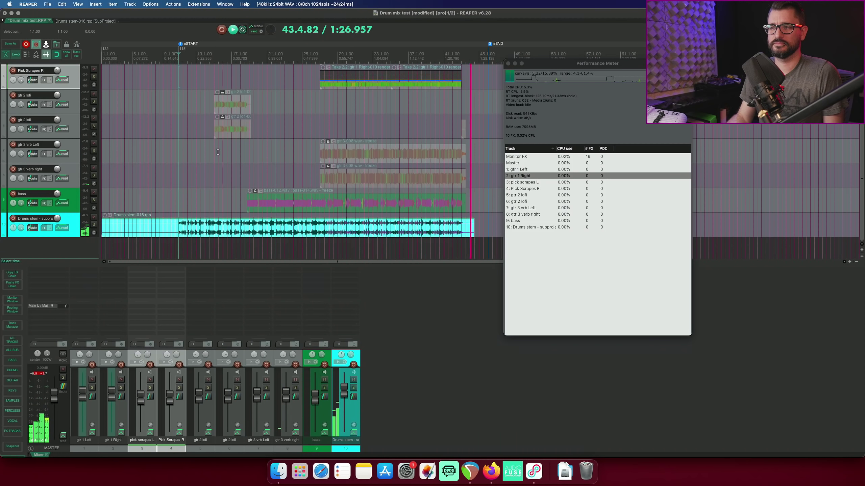
{"action": "key", "text": "space"}
{"action": "left_click", "coordinate": [430, 155]}
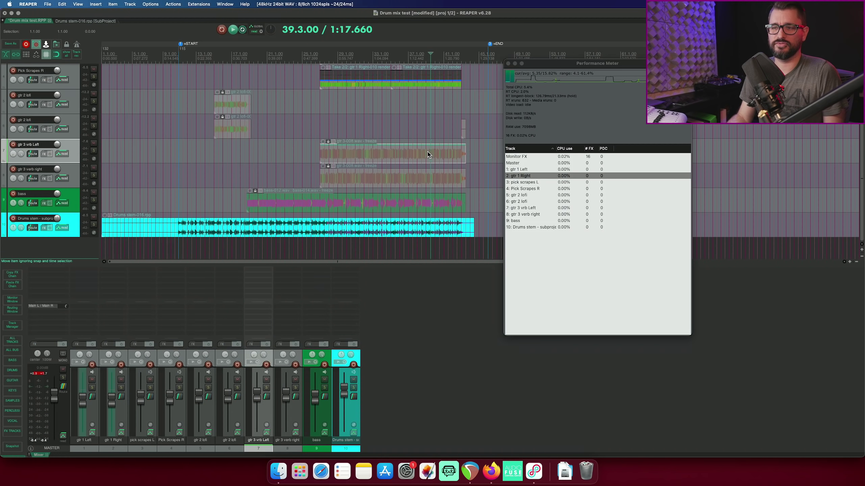
{"action": "scroll", "coordinate": [366, 146], "scroll_direction": "right", "scroll_amount": 5}
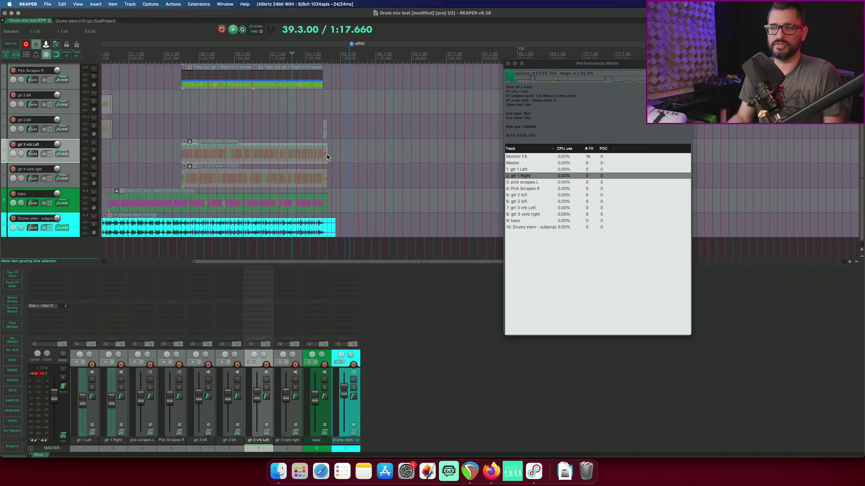